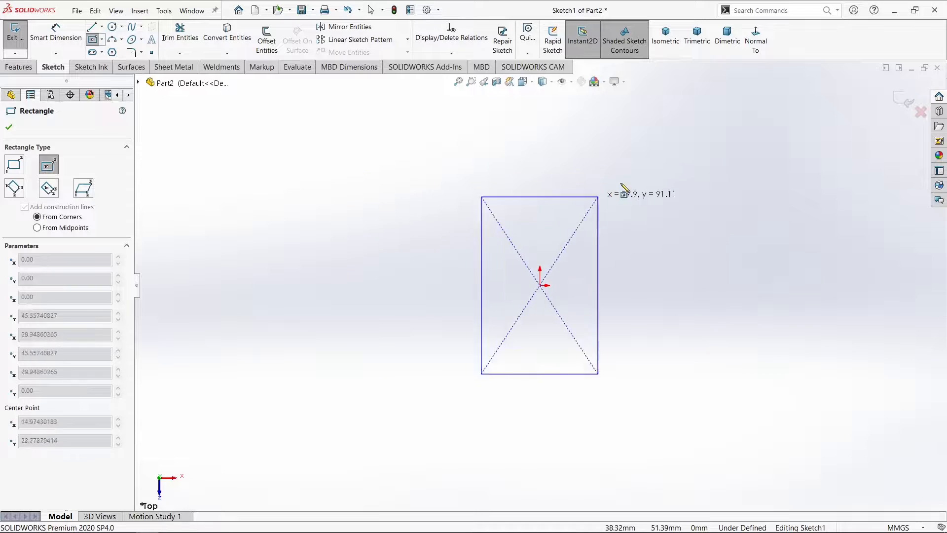
Finish the centre rectangle around the origin and dimension its horizontal side to 800 mm
left_click(794, 163)
right_click_drag(854, 295, 861, 215)
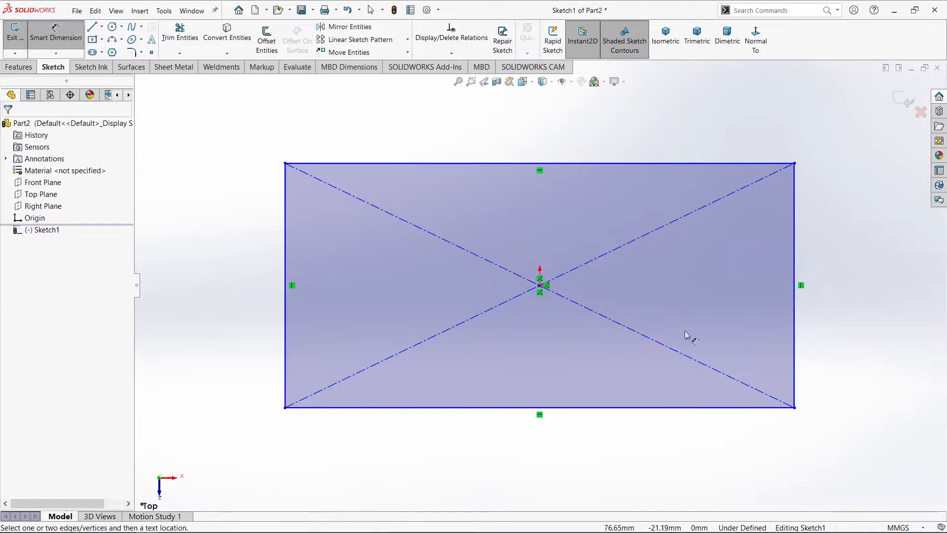
left_click(620, 407)
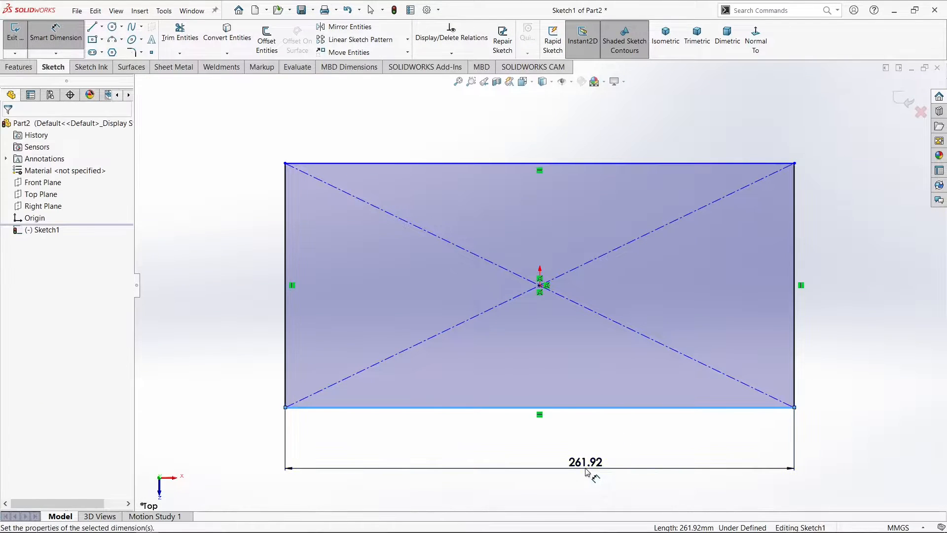
left_click(586, 468)
type("800")
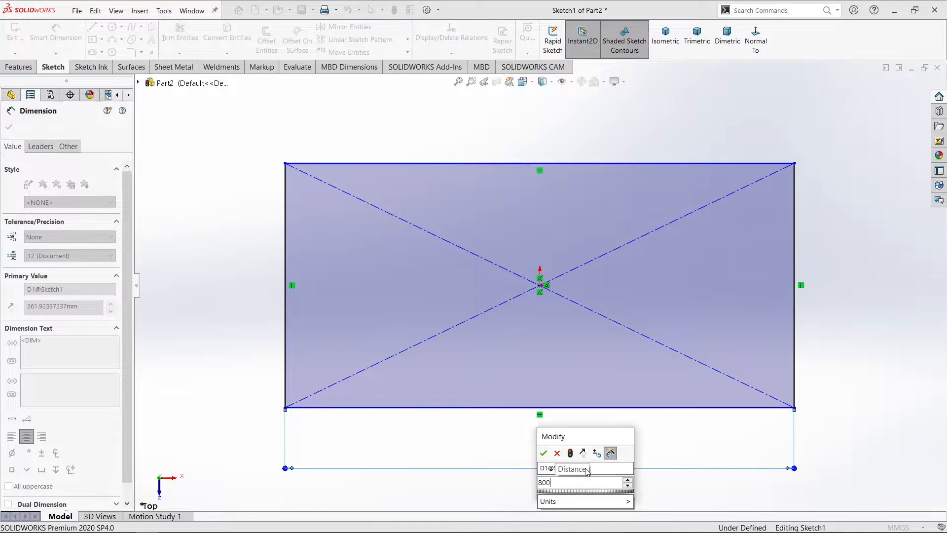
key("Return")
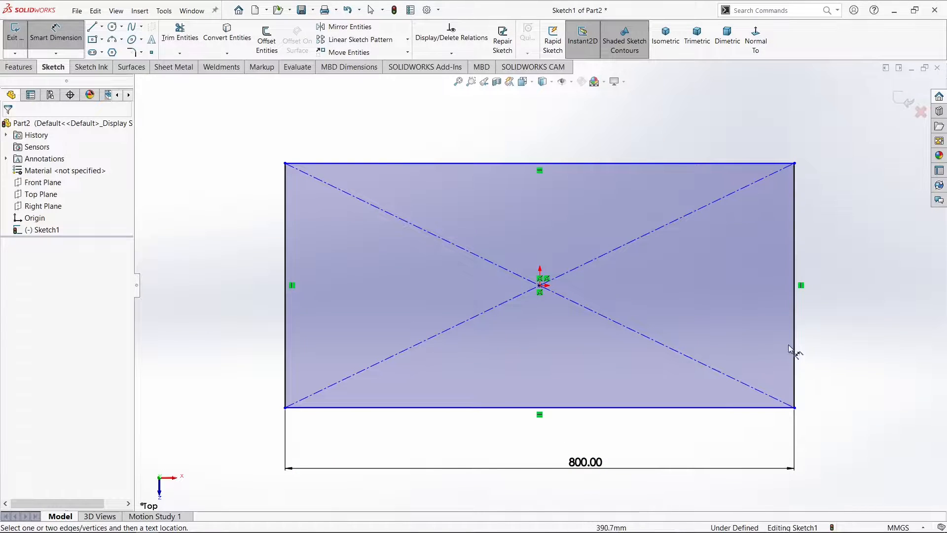
Dimension the rectangle's vertical side to 500 mm
left_click(794, 341)
left_click(903, 282)
type("2")
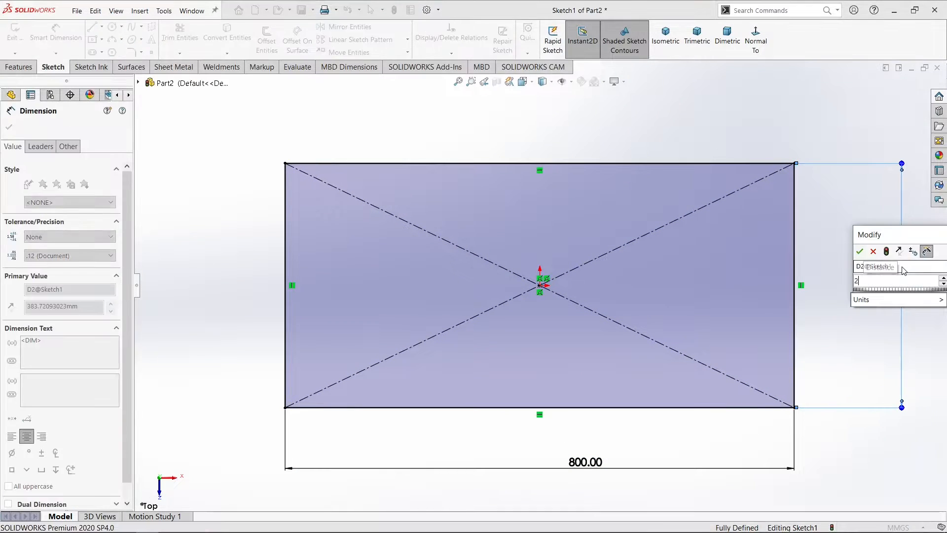
key("BackSpace")
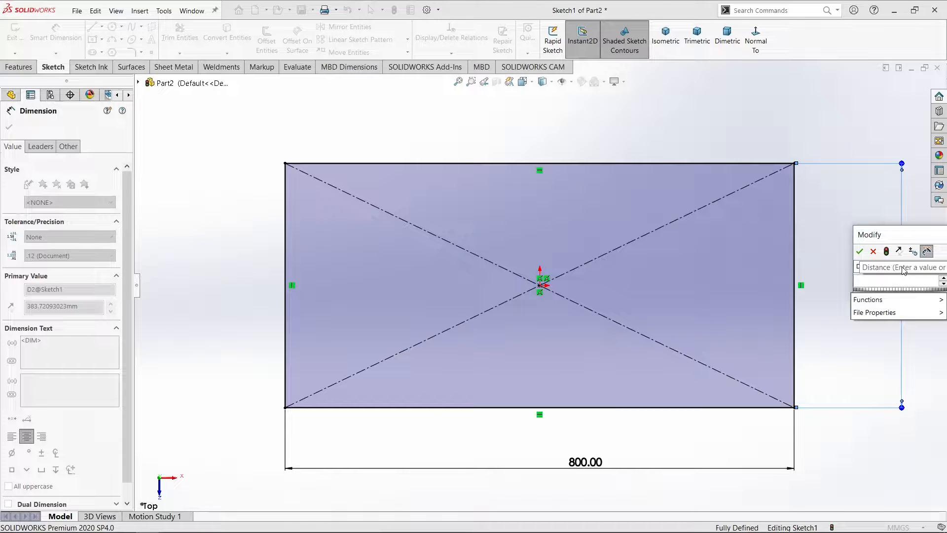
type("500")
key("Return")
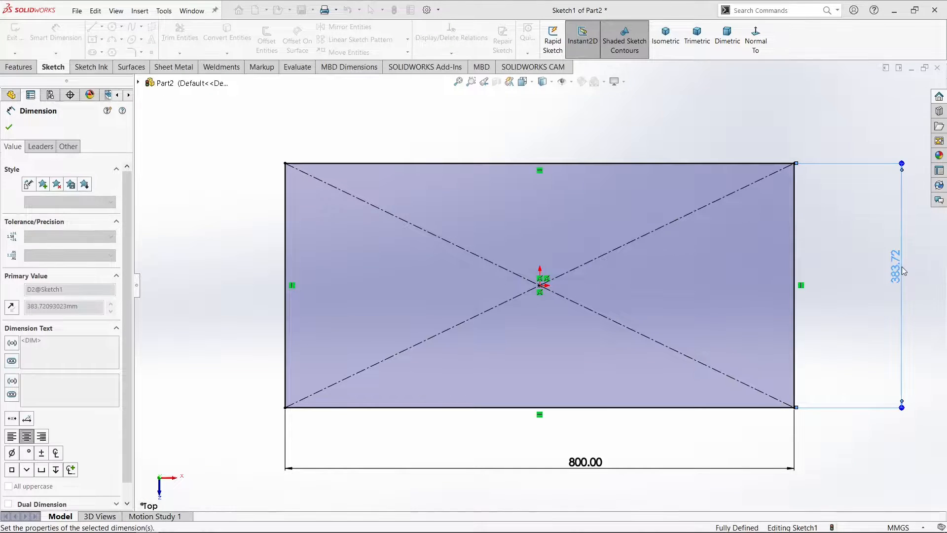
Extrude the rectangle as a boss with the Mid Plane end condition and a 3 mm thickness
left_click(18, 66)
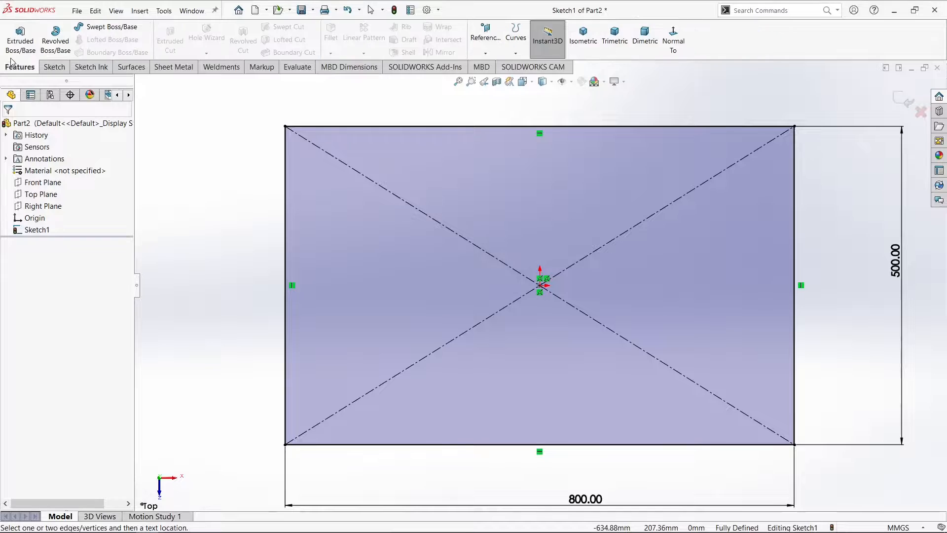
left_click(20, 39)
left_click(69, 195)
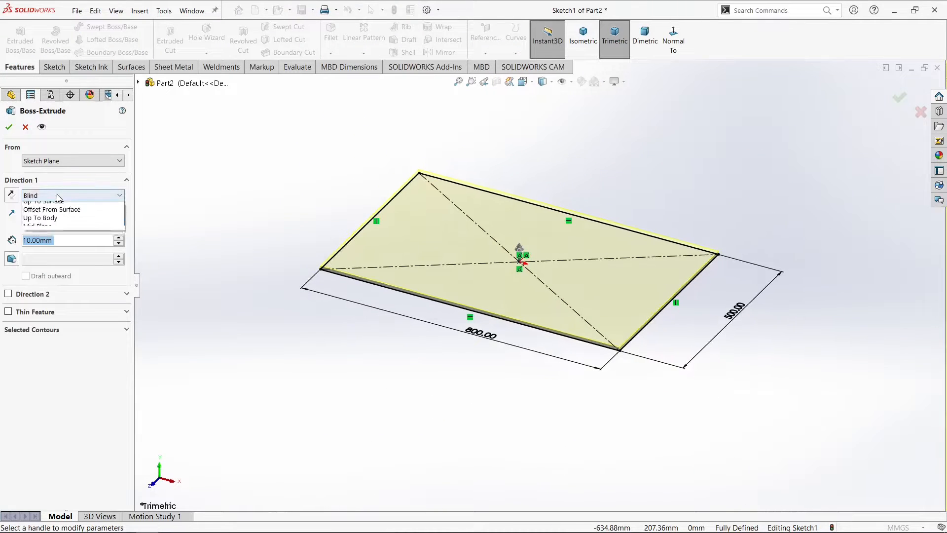
left_click(54, 252)
type("3")
key("Return")
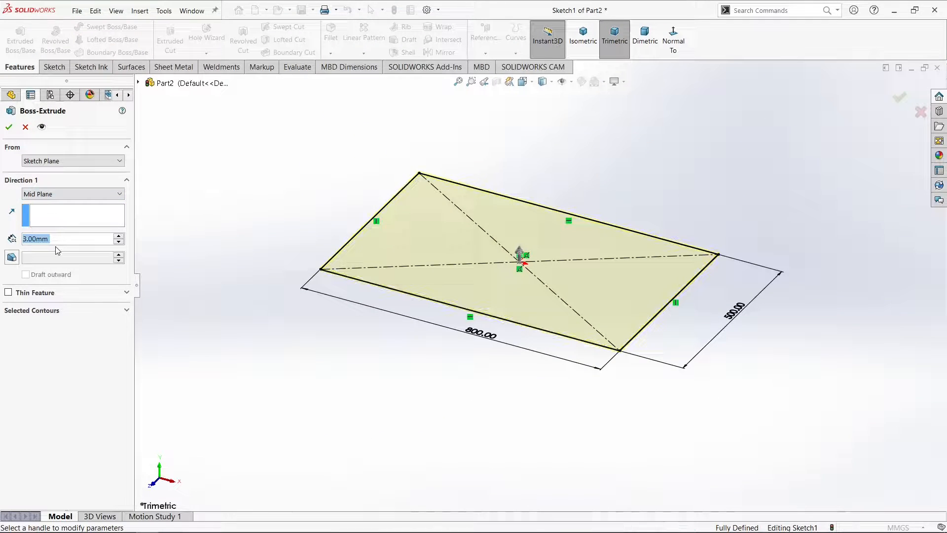
left_click(10, 126)
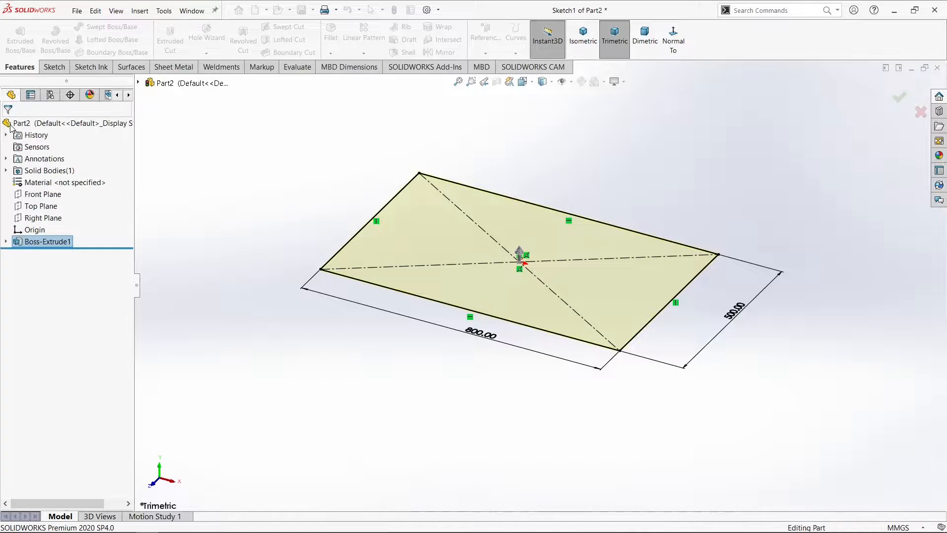
Create a reference plane offset 200 mm from the Front Plane, towards the plate's front edge
left_click(486, 52)
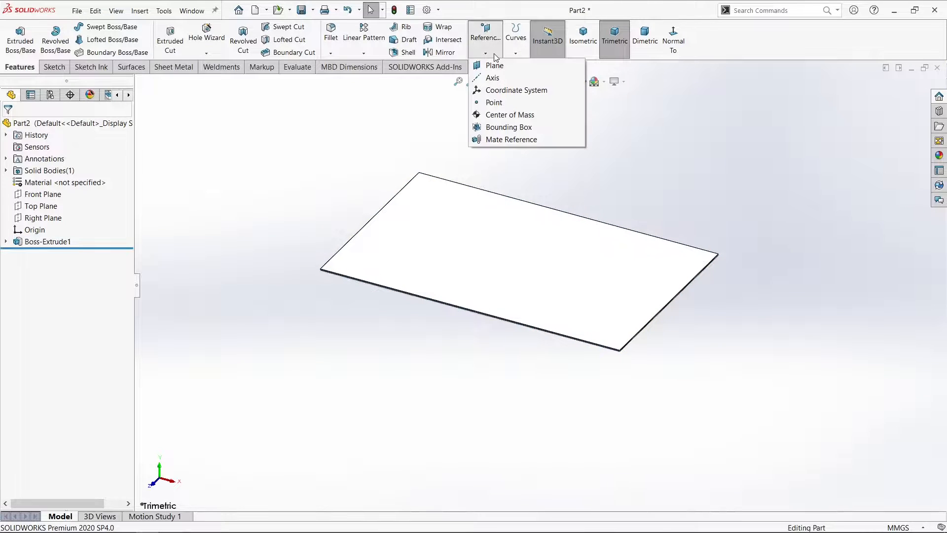
left_click(493, 64)
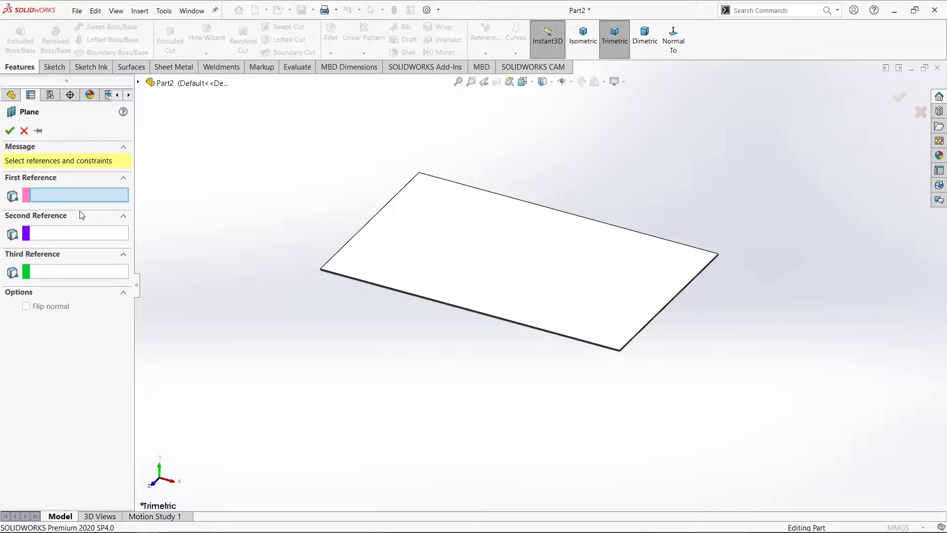
left_click(138, 83)
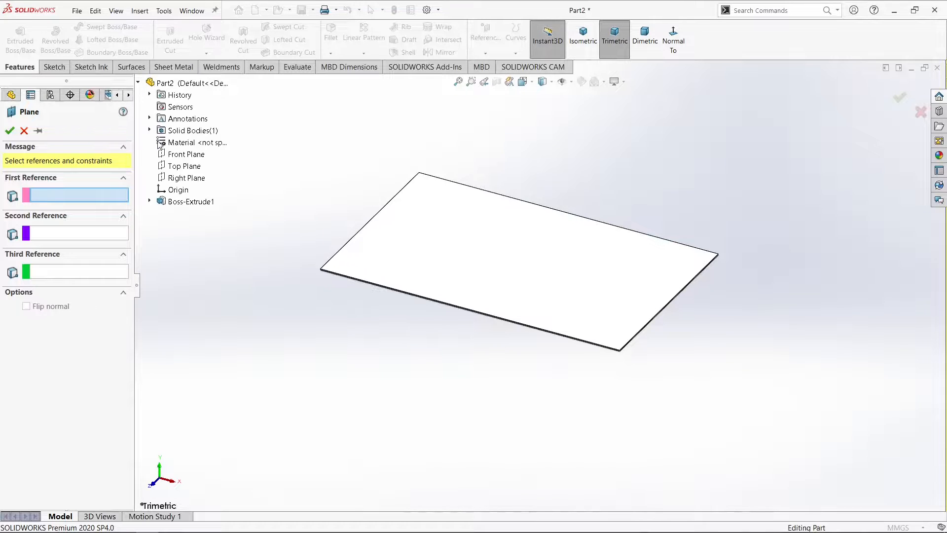
left_click(184, 154)
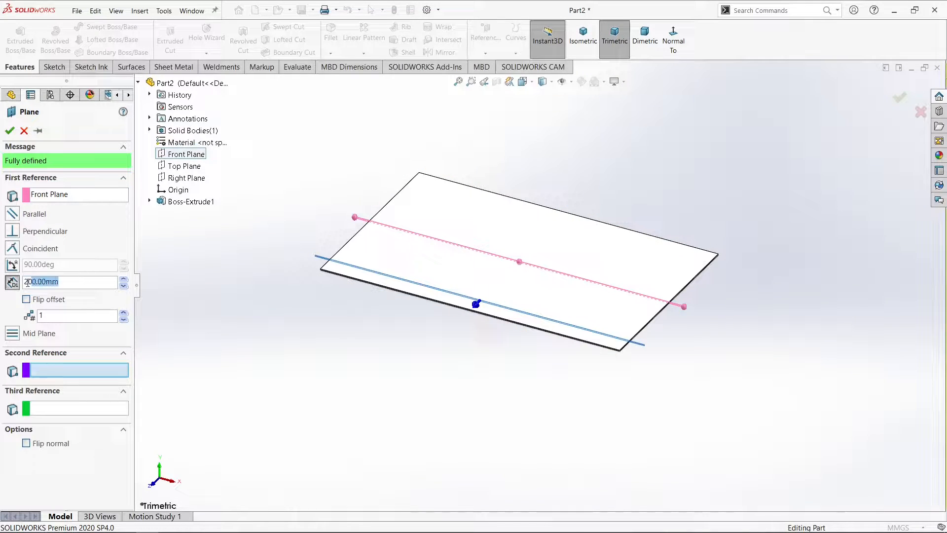
type("200")
key("Return")
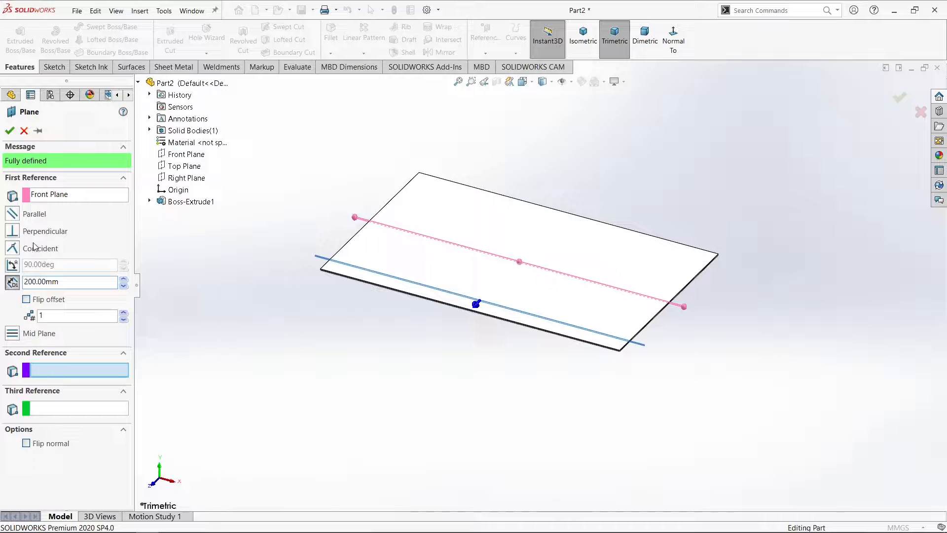
left_click(10, 130)
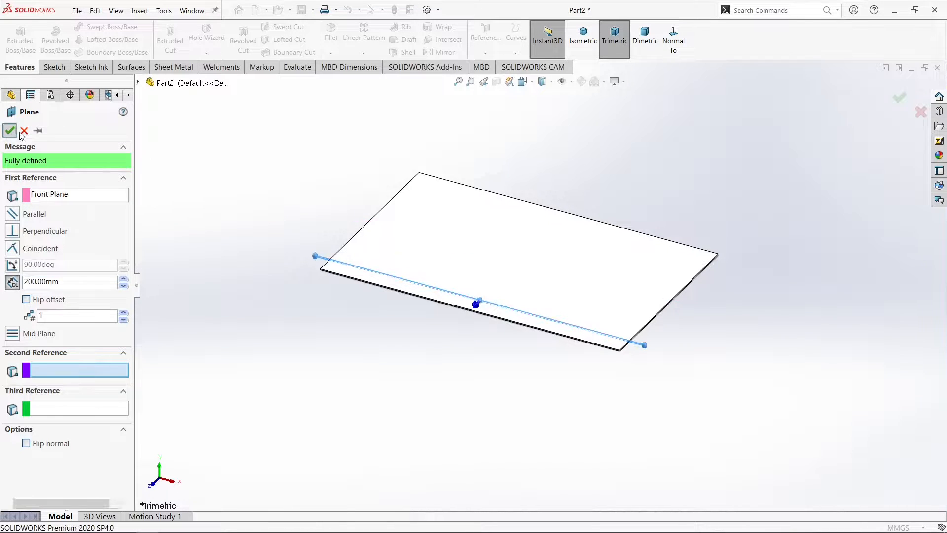
left_click(167, 297)
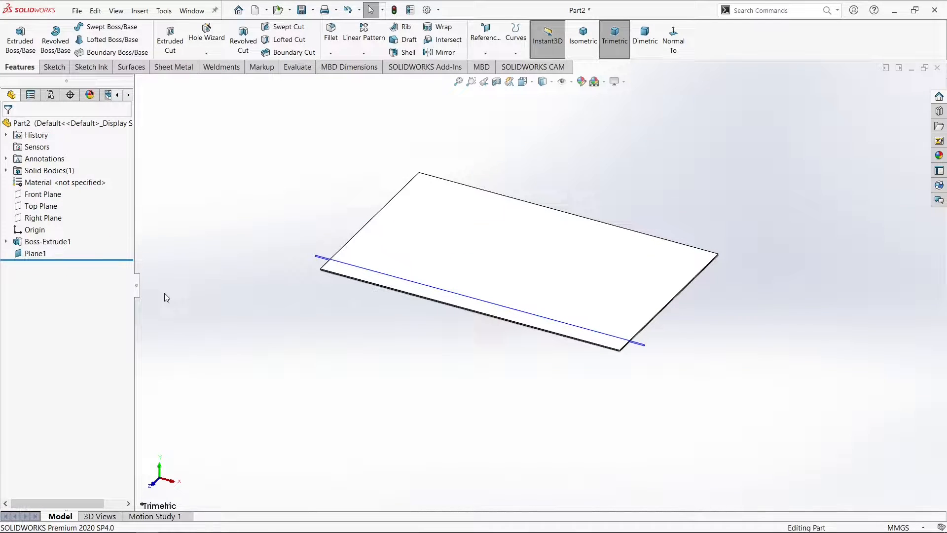
Hide the new offset plane and start a sketch on it, viewed normal to the plane
left_click(46, 256)
left_click(69, 244)
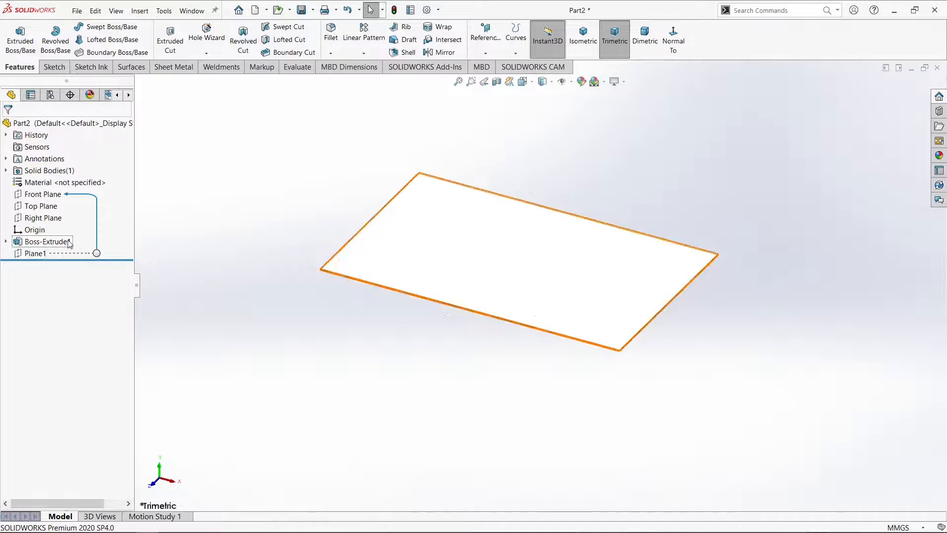
left_click(41, 253)
left_click(47, 239)
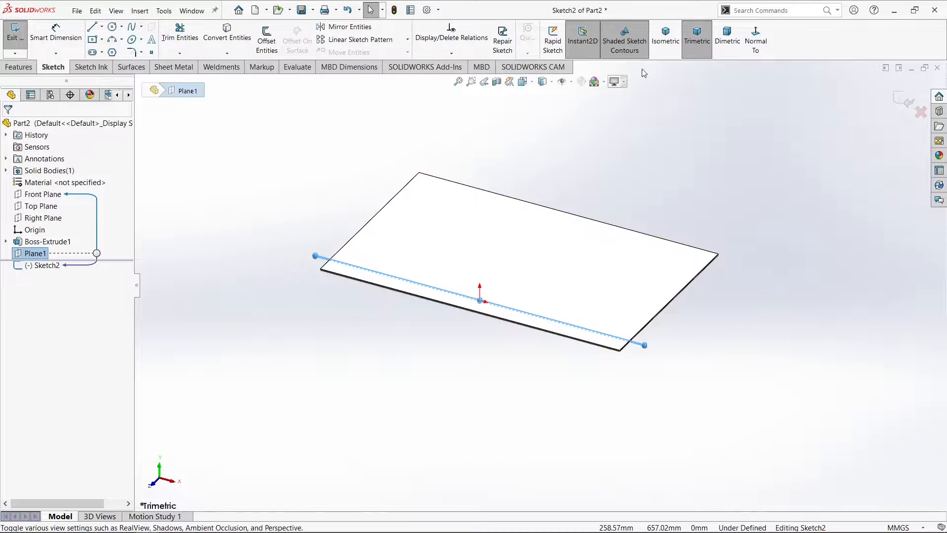
left_click(756, 40)
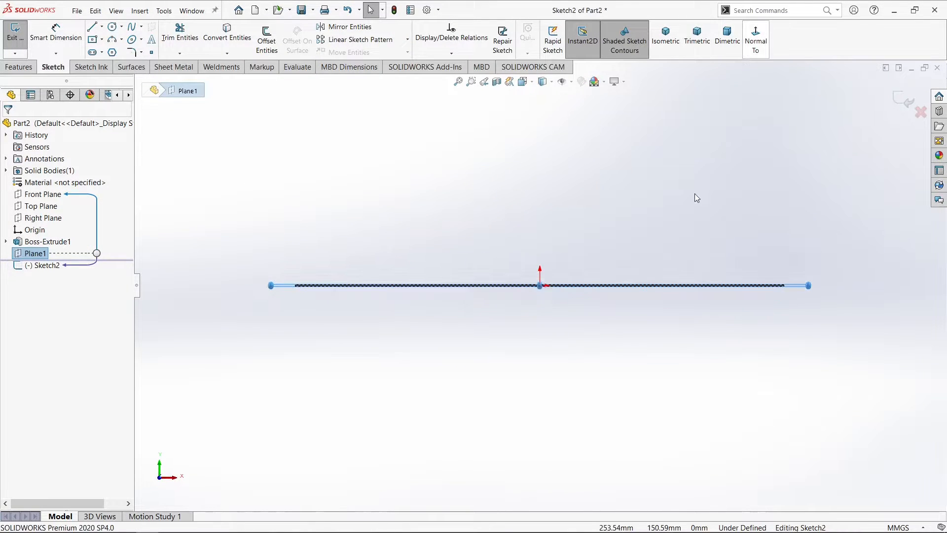
Sketch a vertical centerline about 169 mm long, running down from the plate's lower edge on the positive X side of the origin
left_click(101, 26)
left_click(106, 53)
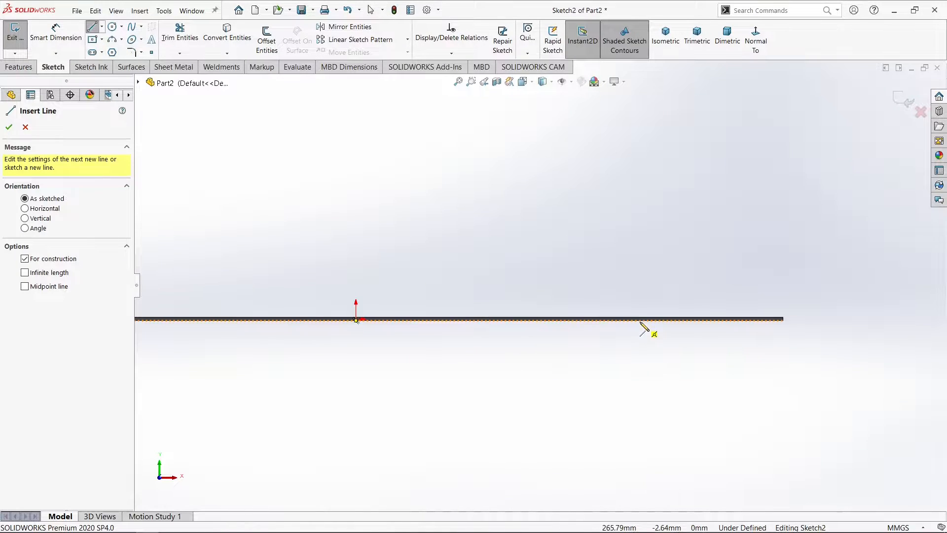
left_click(640, 320)
left_click(640, 500)
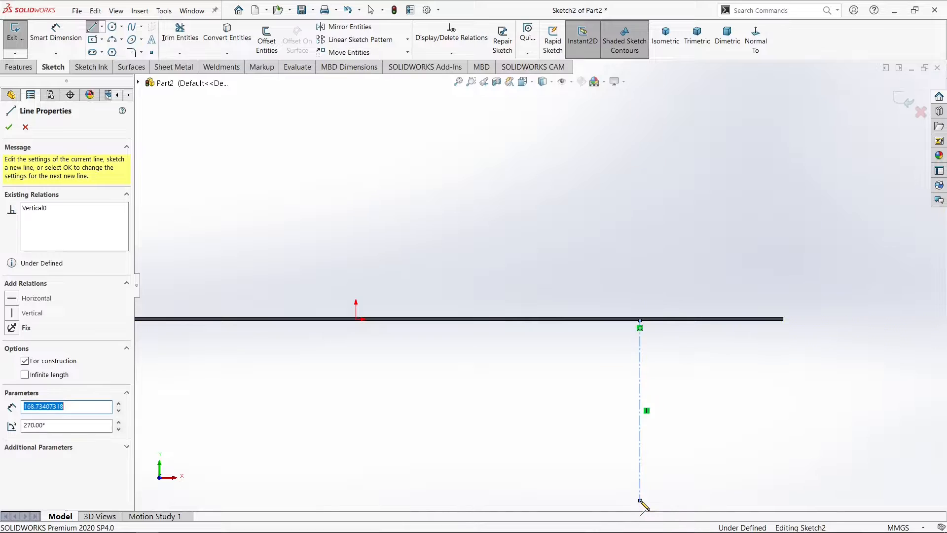
right_click(641, 393)
left_click(673, 402)
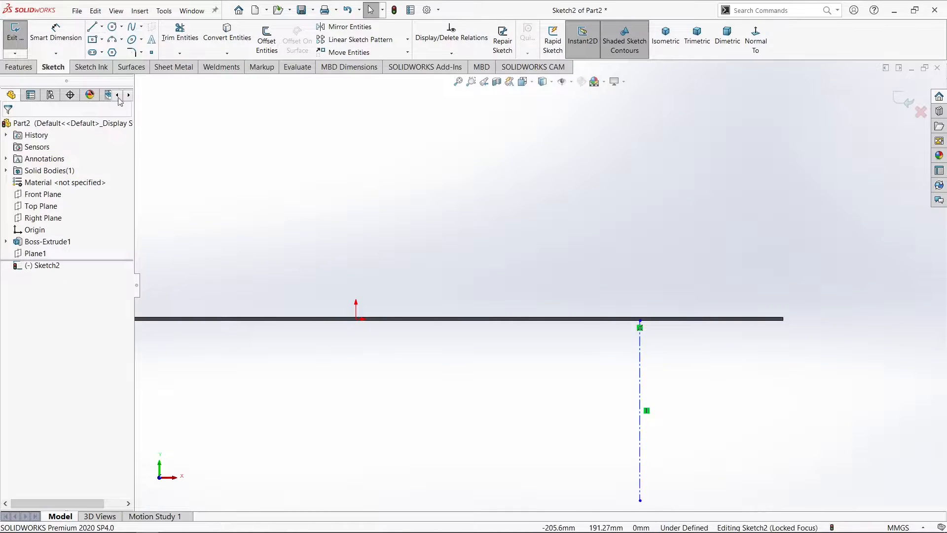
Dimension the horizontal distance between the origin and the vertical centerline to 350 mm
left_click(55, 34)
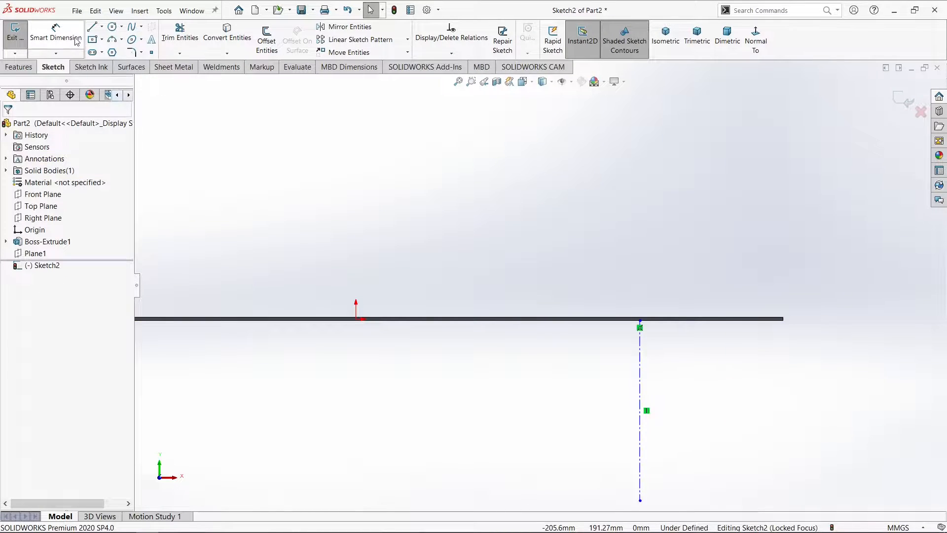
left_click(356, 319)
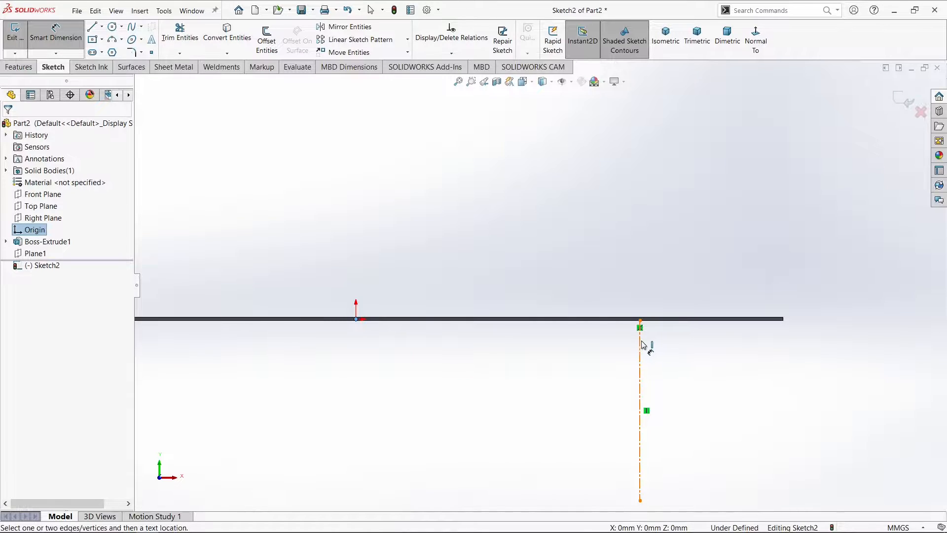
left_click(641, 344)
left_click(490, 191)
type("35")
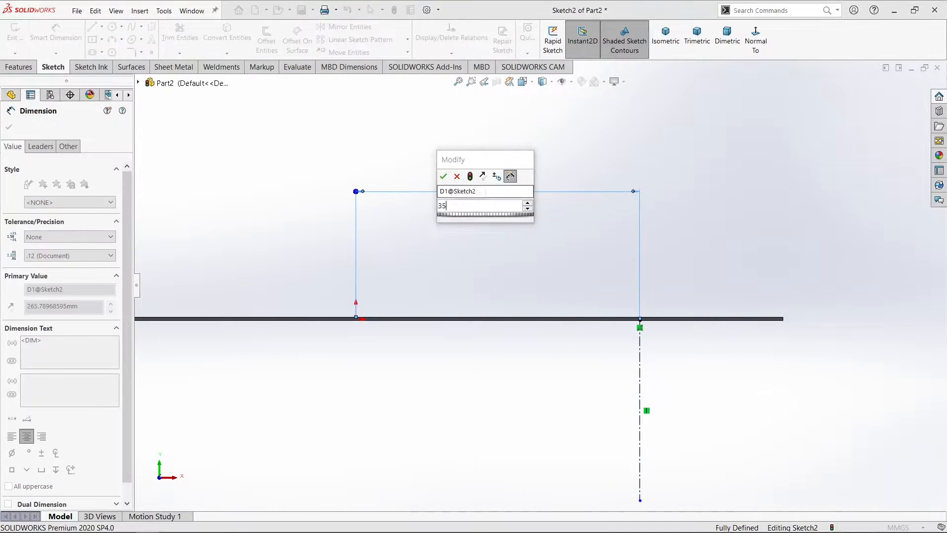
type("0")
key("Return")
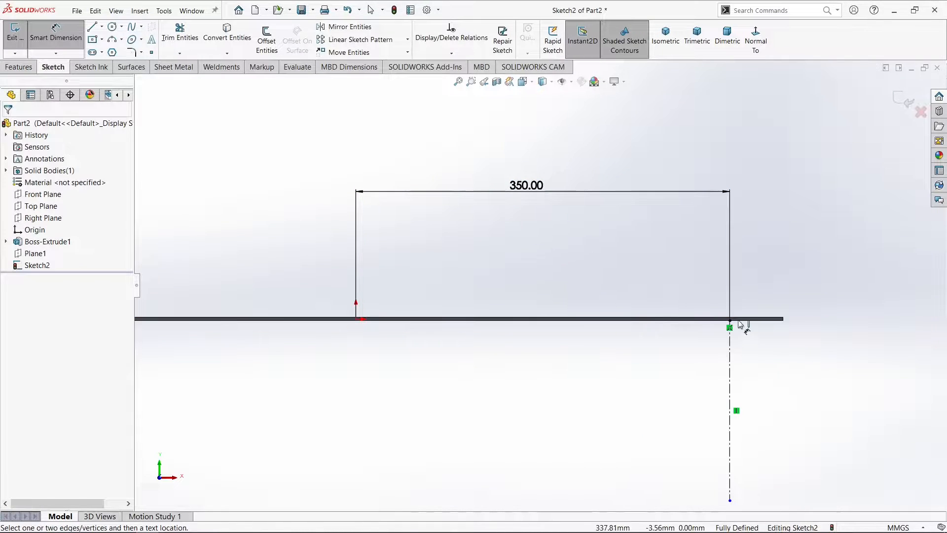
Sketch a horizontal line about 18 mm long on the plate's lower edge, outward from the centerline's upper end
scroll(748, 368, "up", 3)
scroll(712, 346, "down", 10)
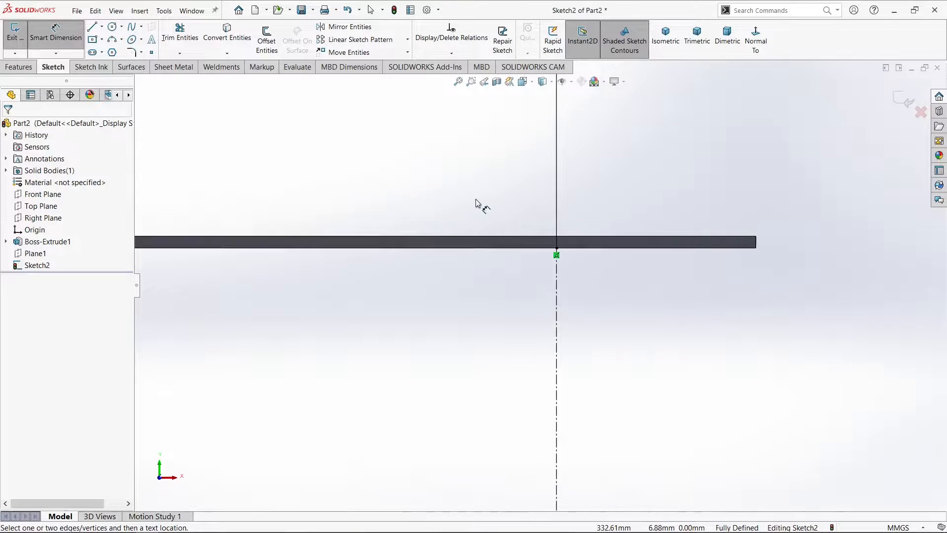
left_click(93, 27)
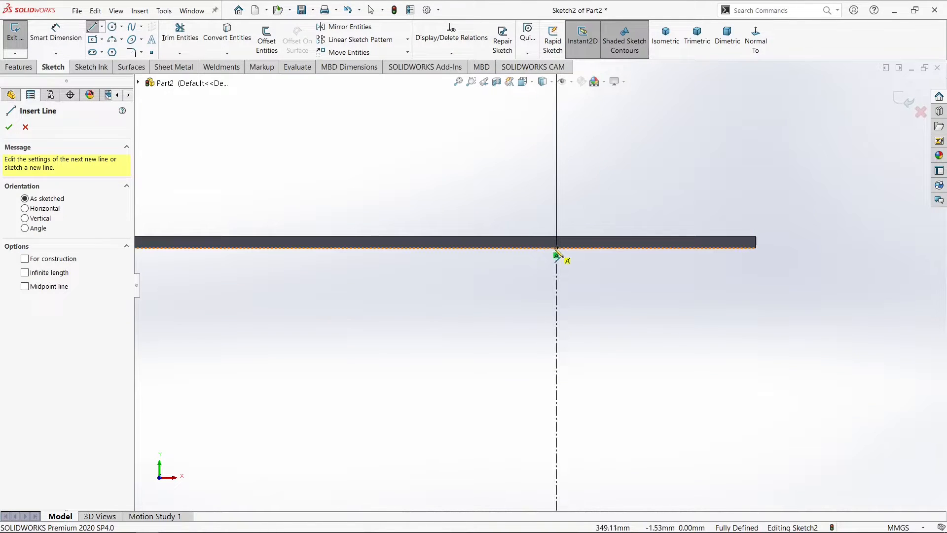
left_click(557, 255)
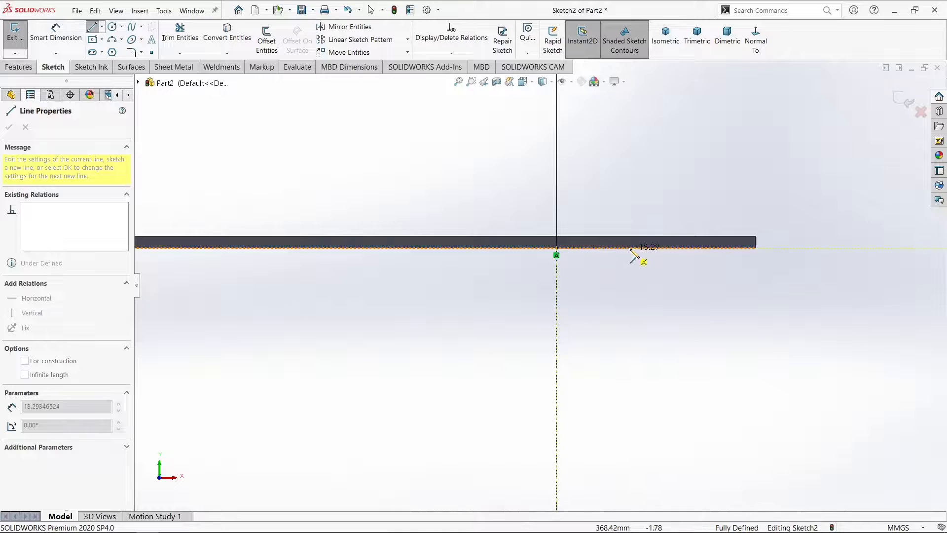
left_click(632, 248)
key("Escape")
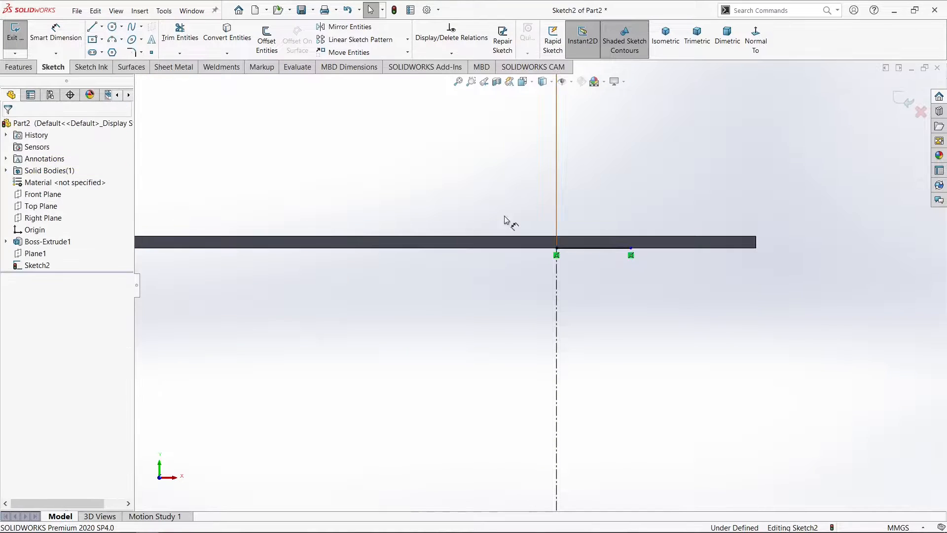
Sketch a 3 Point Arc of about 13 mm radius from the short line's outer end, curving down and inward towards the centerline
left_click(121, 39)
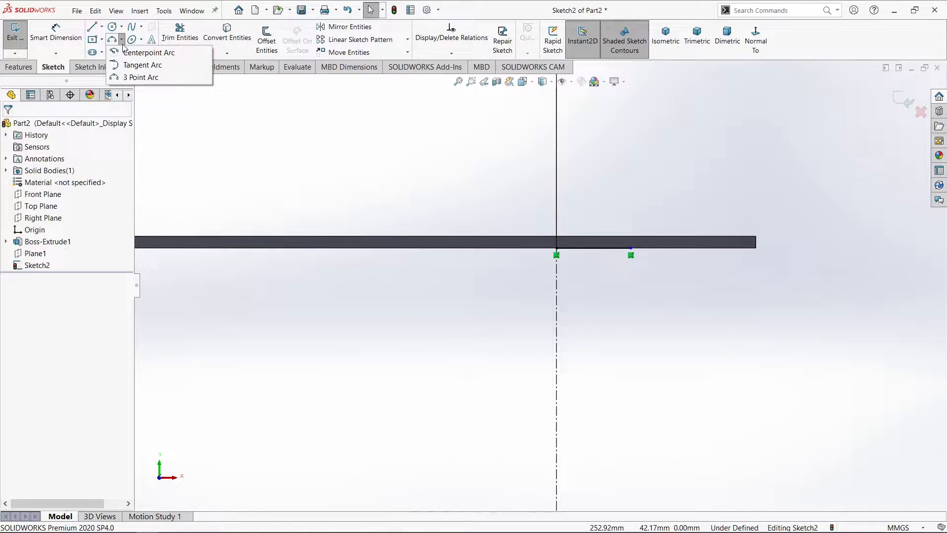
left_click(129, 78)
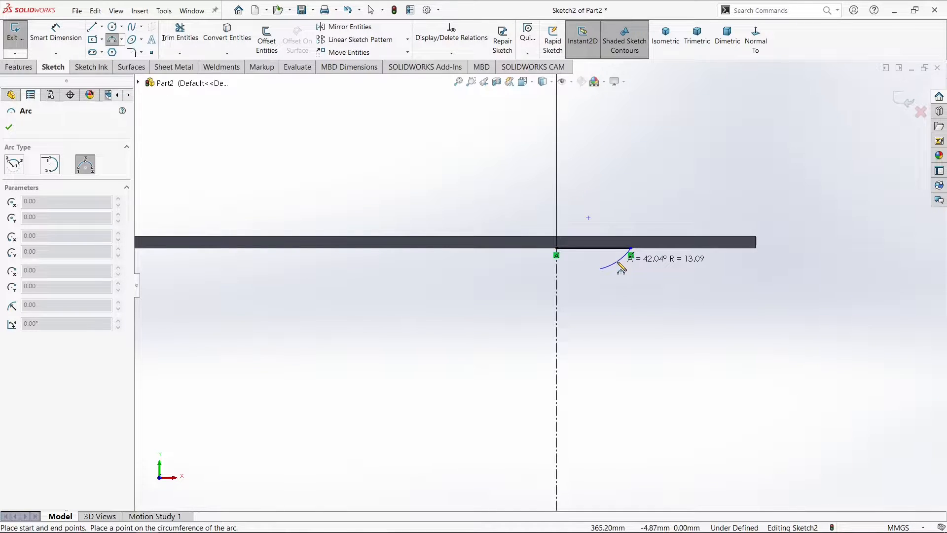
left_click(619, 264)
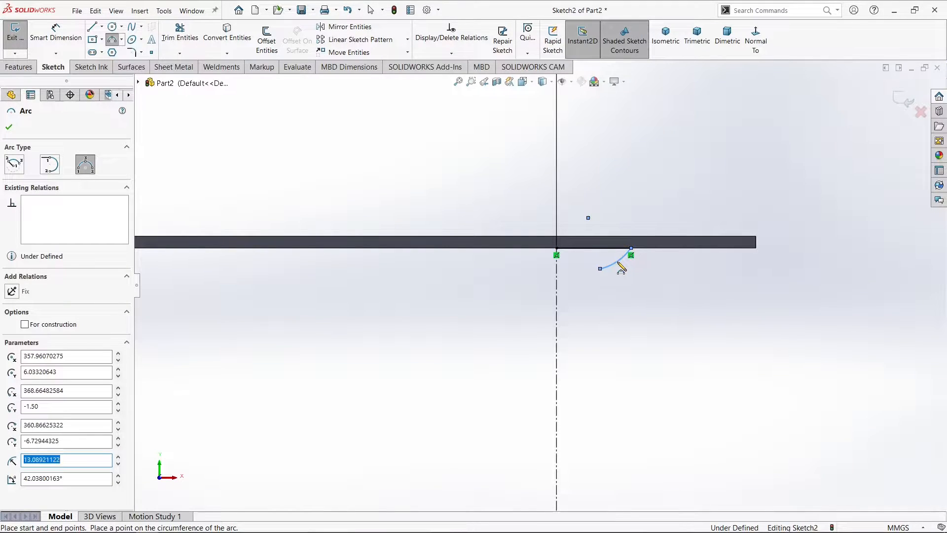
Sketch a vertical line about 147 mm long, running down from the lower end of the arc beneath the plate
right_click(621, 267)
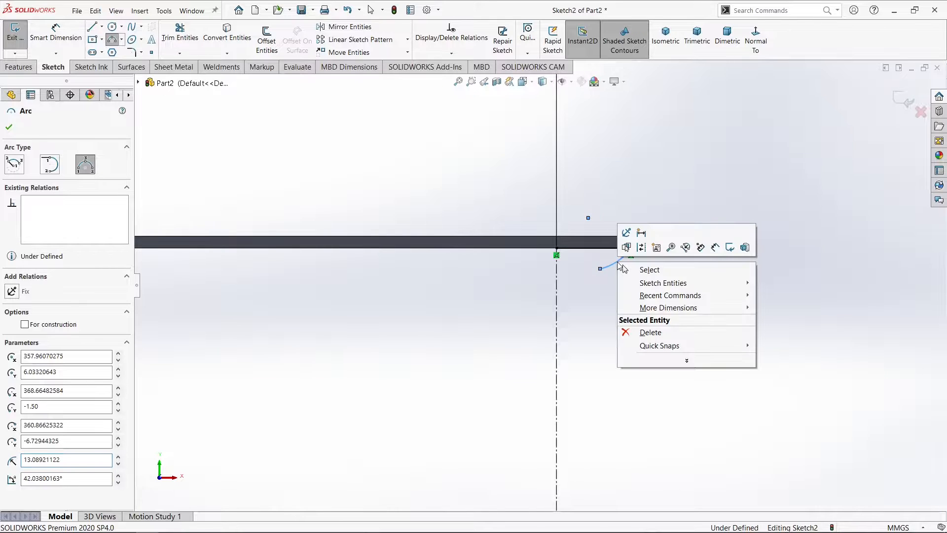
left_click(644, 268)
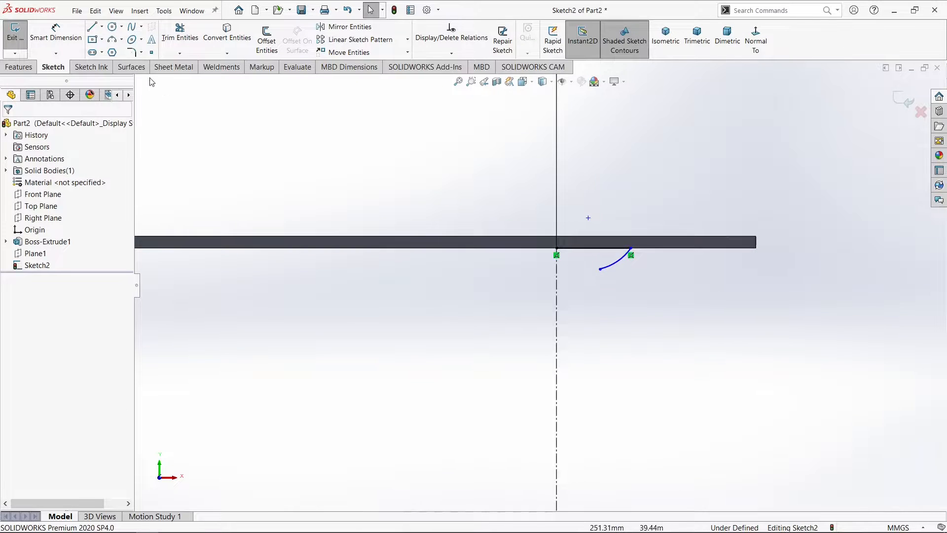
left_click(91, 27)
scroll(612, 328, "up", 5)
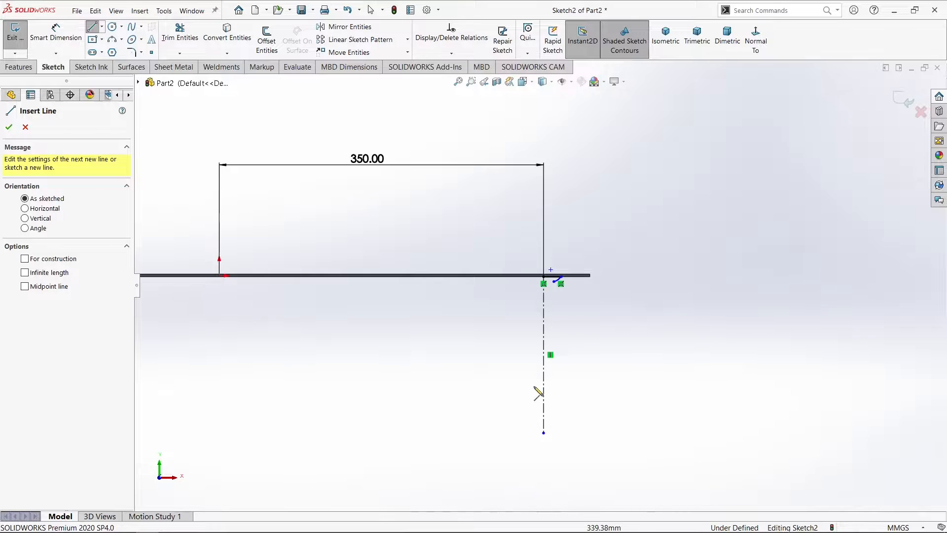
left_click(554, 279)
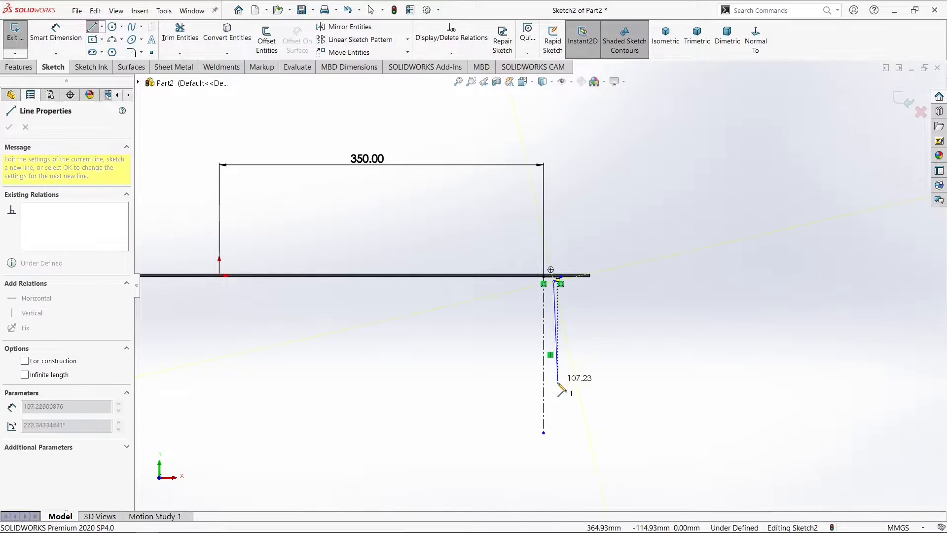
left_click(554, 417)
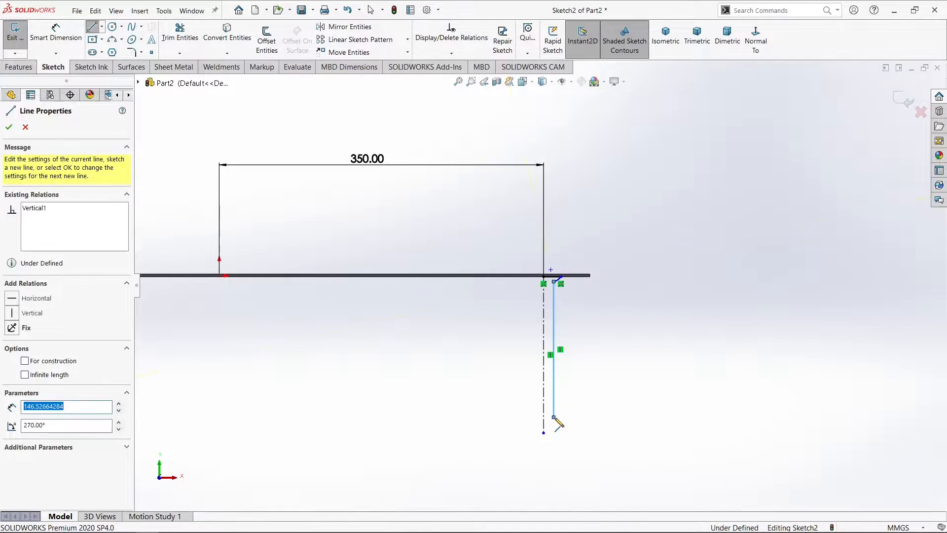
key("Escape")
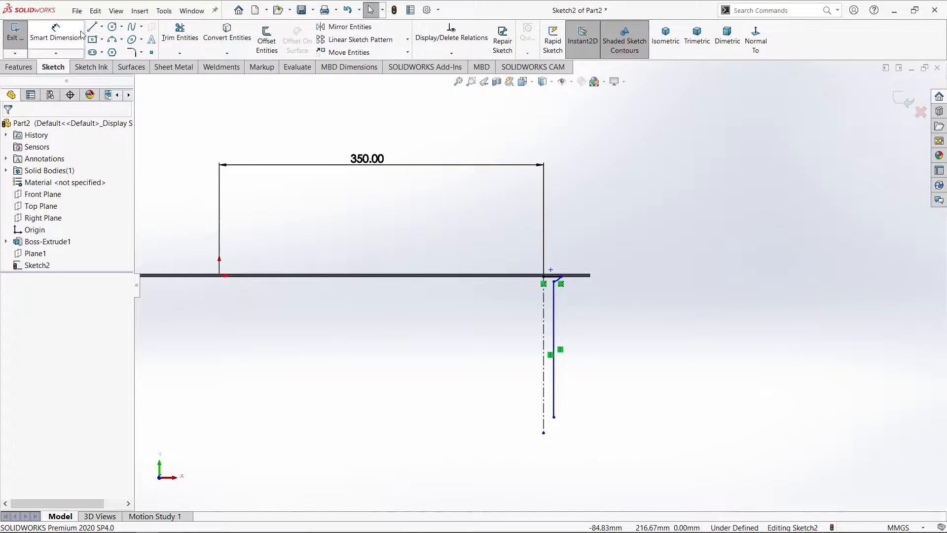
Sketch a 3 Point Arc of about 20 mm radius from the vertical line's lower end, curving outward and down
left_click(111, 41)
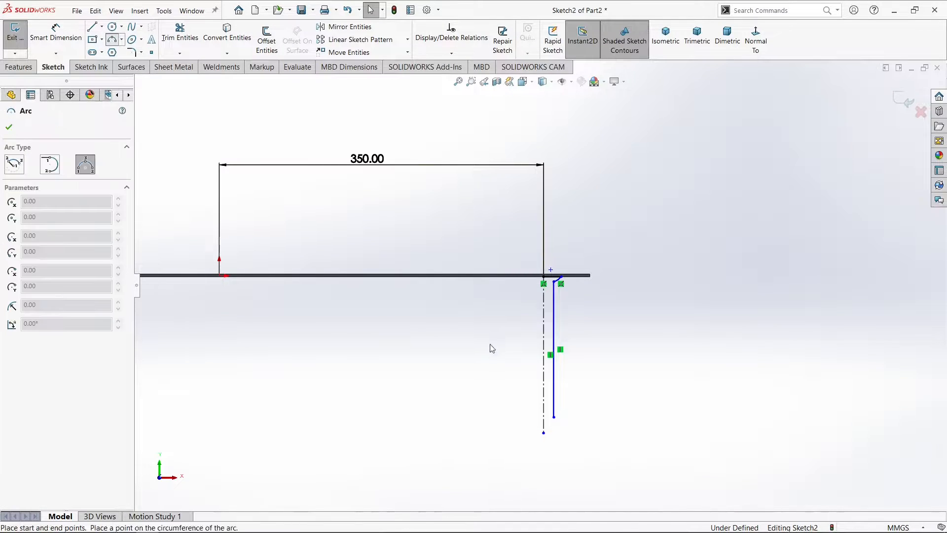
left_click(555, 419)
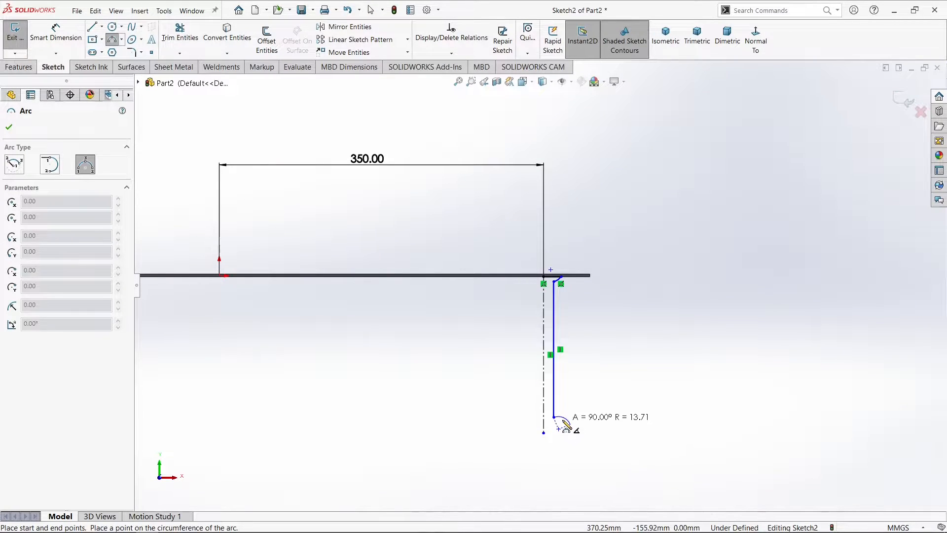
scroll(565, 424, "down", 4)
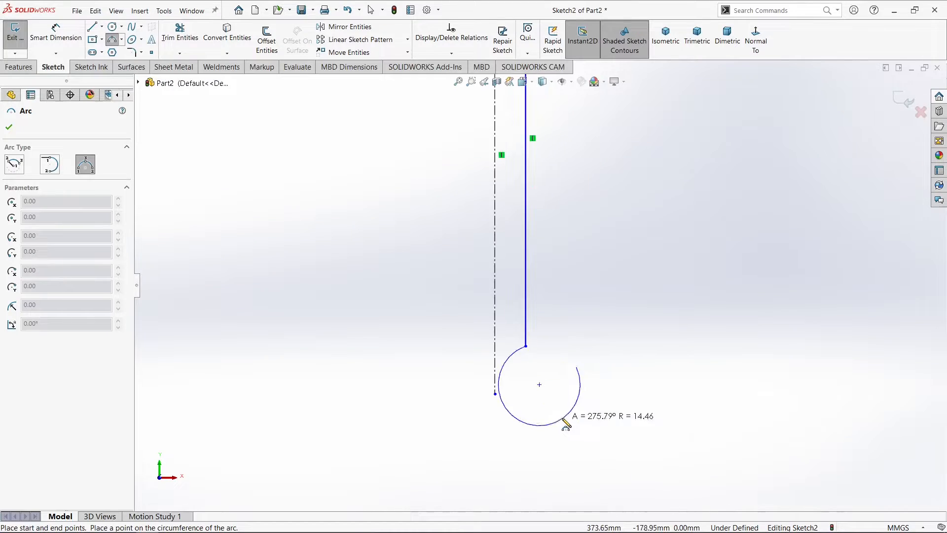
left_click(561, 359)
right_click(561, 359)
left_click(577, 360)
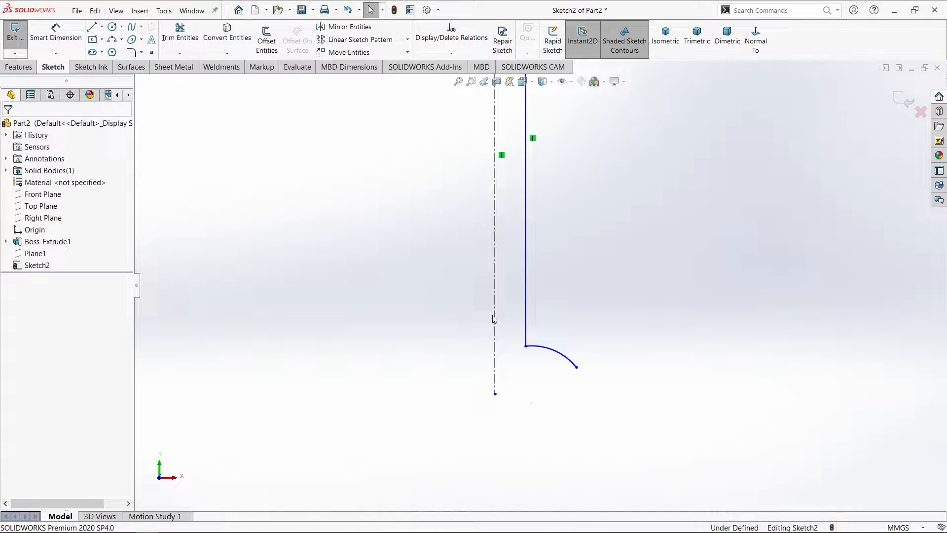
Sketch a horizontal line about 29 mm long from the lower arc's outer end to the centerline
left_click(91, 28)
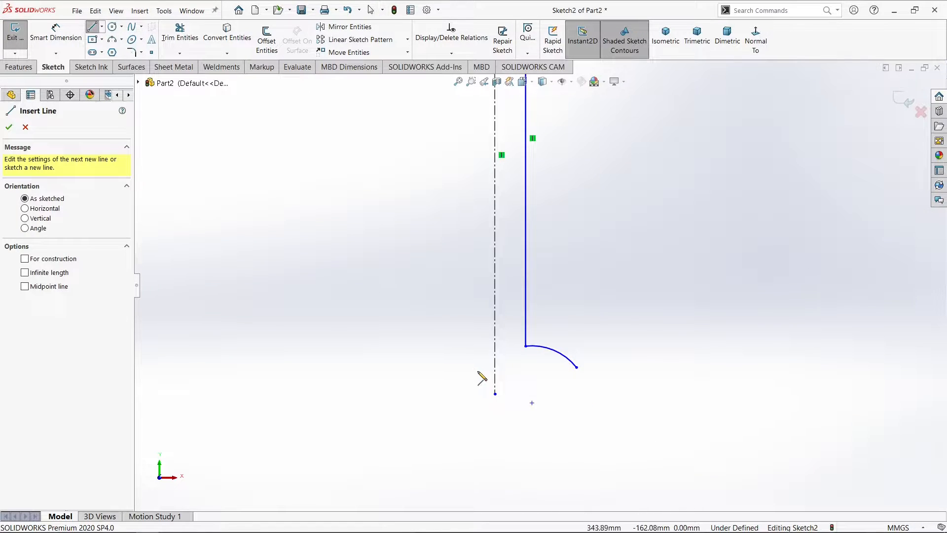
left_click(576, 367)
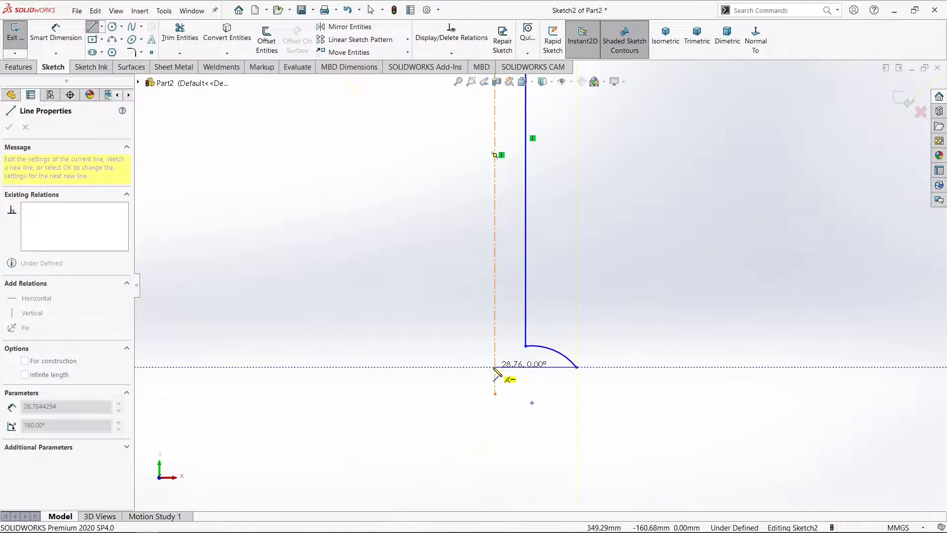
left_click(494, 367)
right_click(496, 368)
left_click(514, 372)
left_click(502, 308)
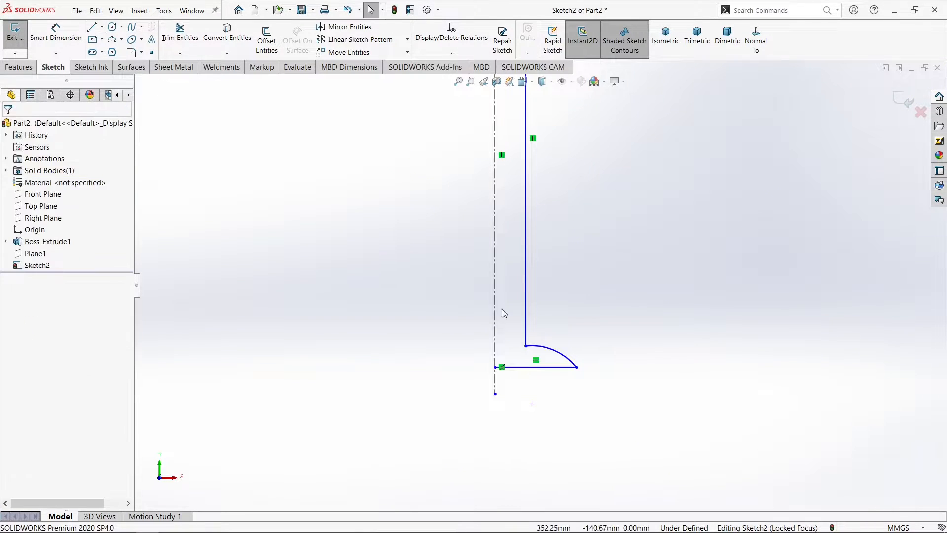
Dimension the profile's long vertical line across the centerline as a doubled distance of 20 mm
scroll(502, 296, "up", 4)
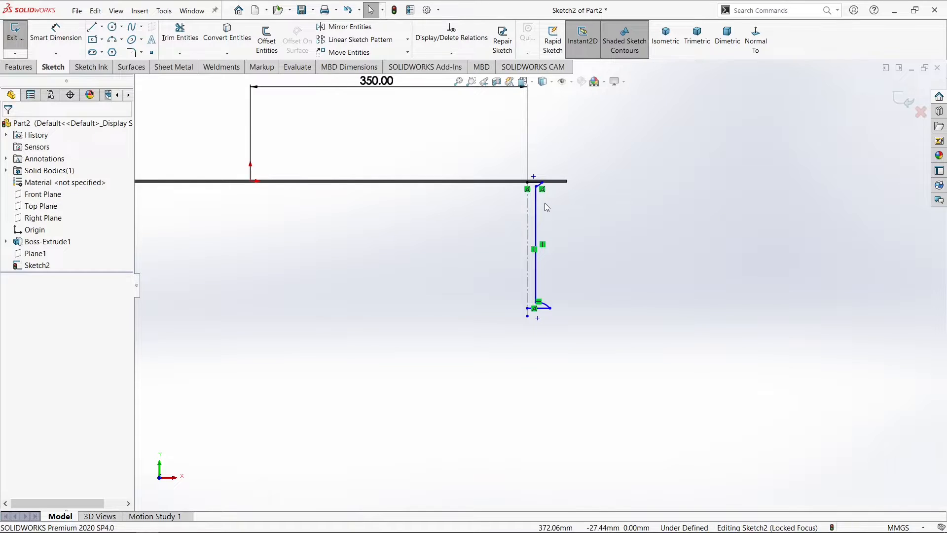
scroll(546, 208, "down", 6)
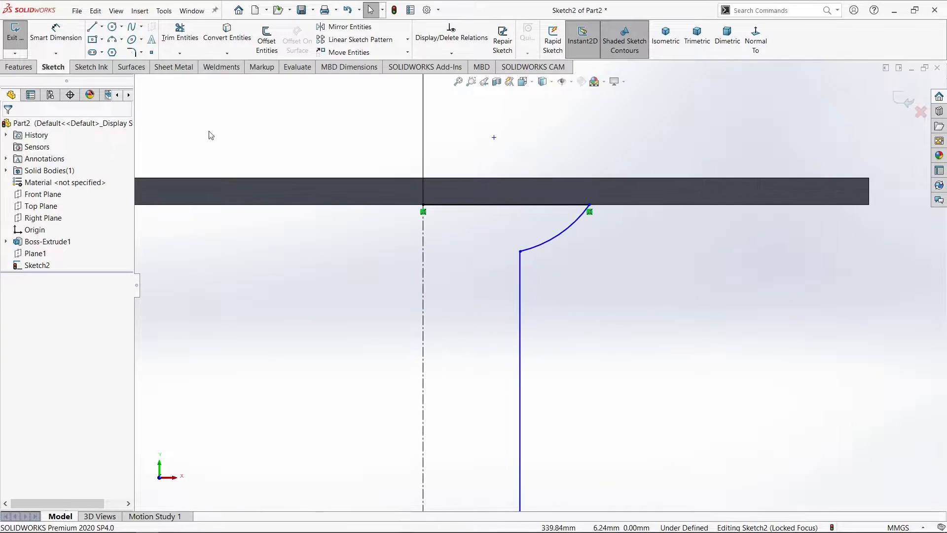
left_click(56, 34)
left_click(521, 348)
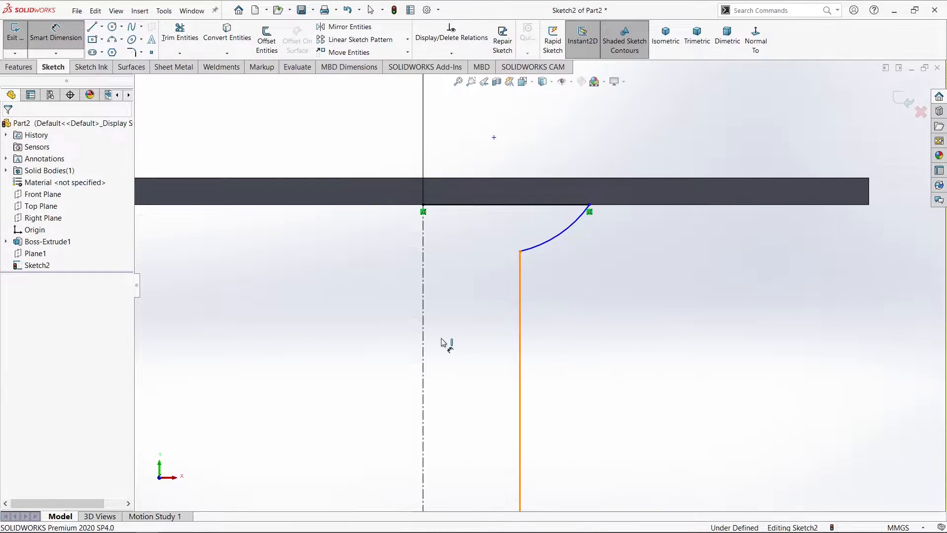
left_click(423, 341)
left_click(324, 337)
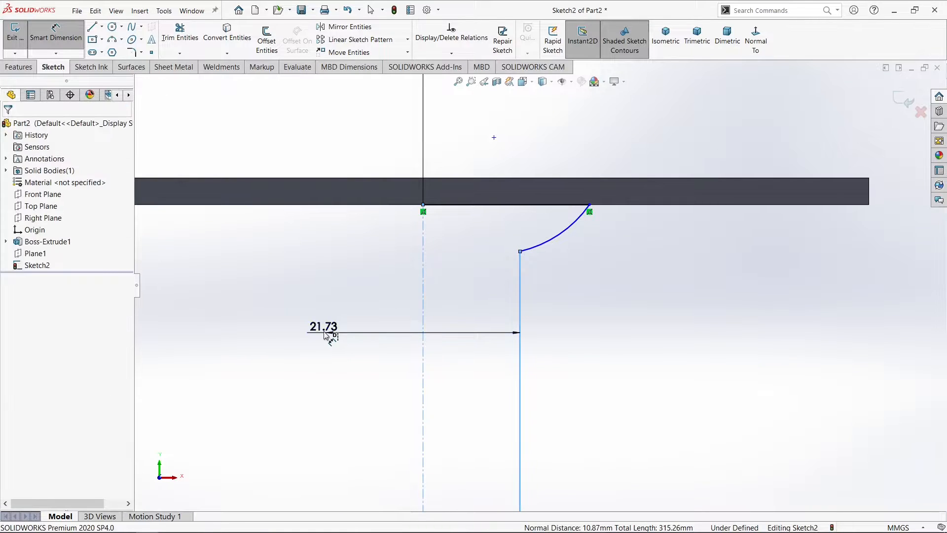
type("20")
key("Return")
left_click(486, 242)
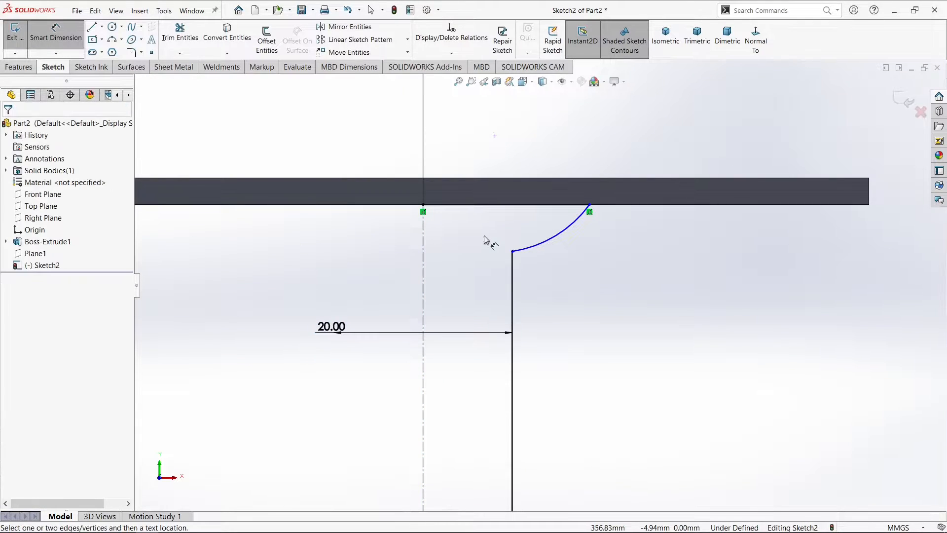
Dimension the length of the profile's horizontal line on the plate's lower edge to 25 mm
left_click(562, 205)
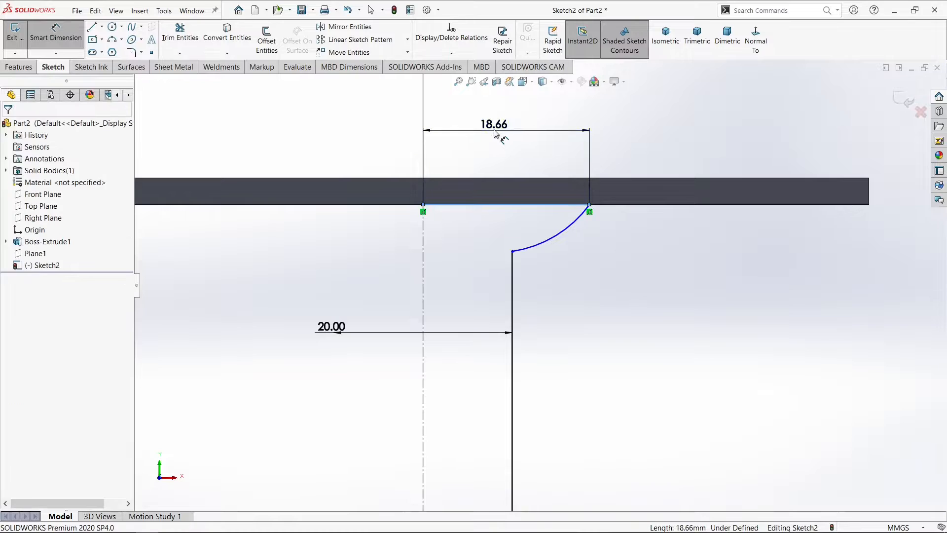
left_click(496, 132)
type("25")
key("Return")
left_click(578, 158)
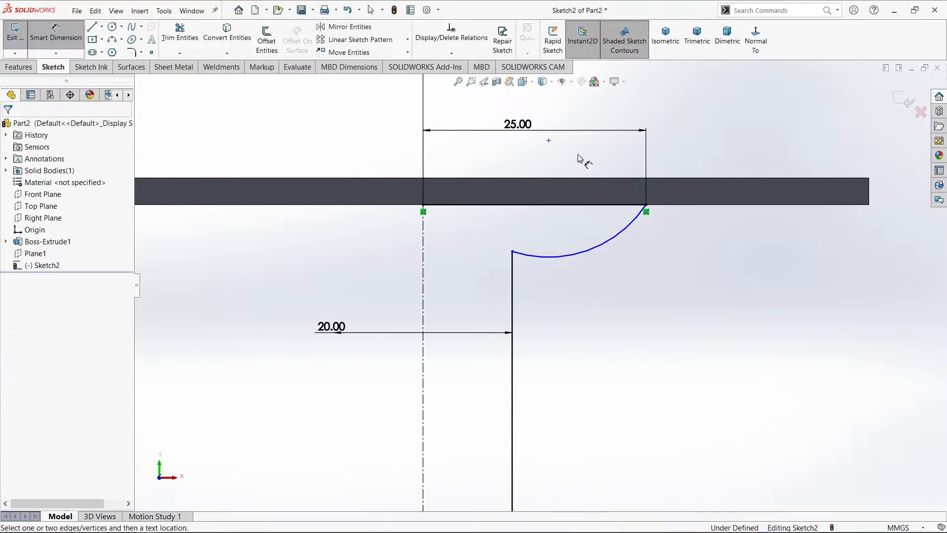
Dimension the radius of the upper arc beneath the plate to 20 mm
left_click(594, 254)
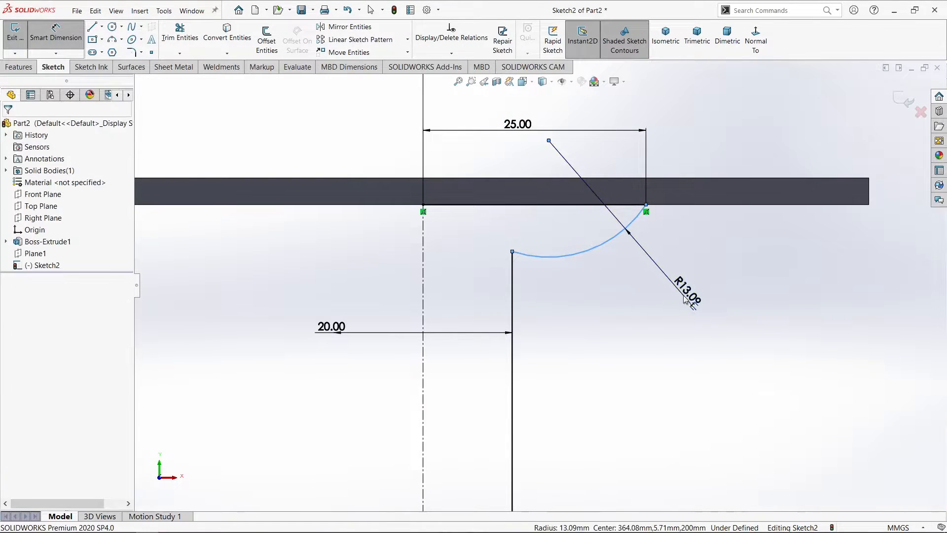
left_click(686, 300)
key("Return")
left_click(747, 252)
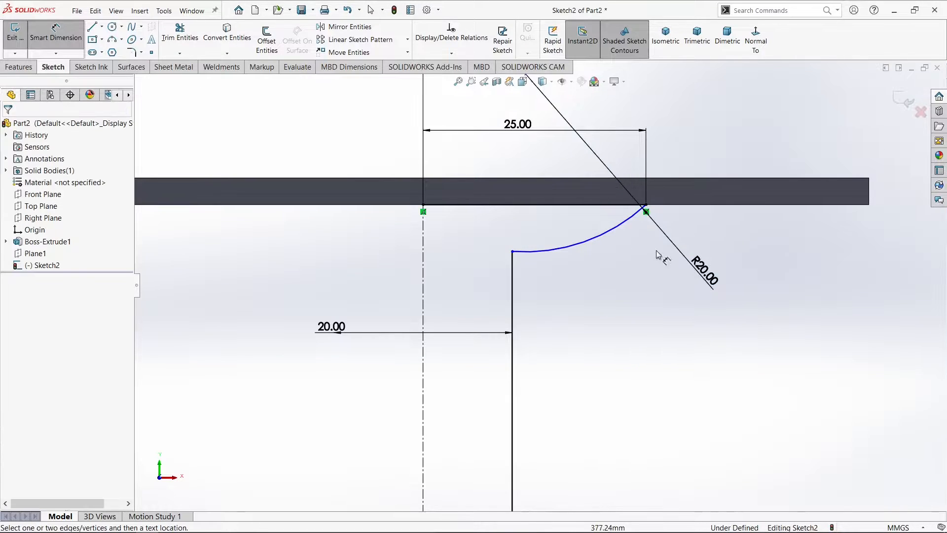
Dimension the vertical distance between the upper arc's lower end and the horizontal line on the plate to 5 mm
left_click(512, 250)
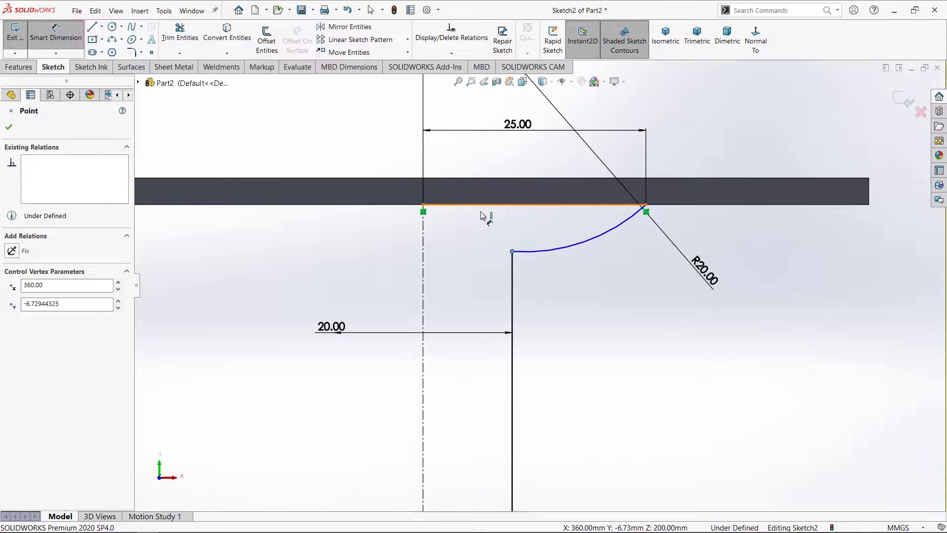
left_click(512, 205)
left_click(351, 240)
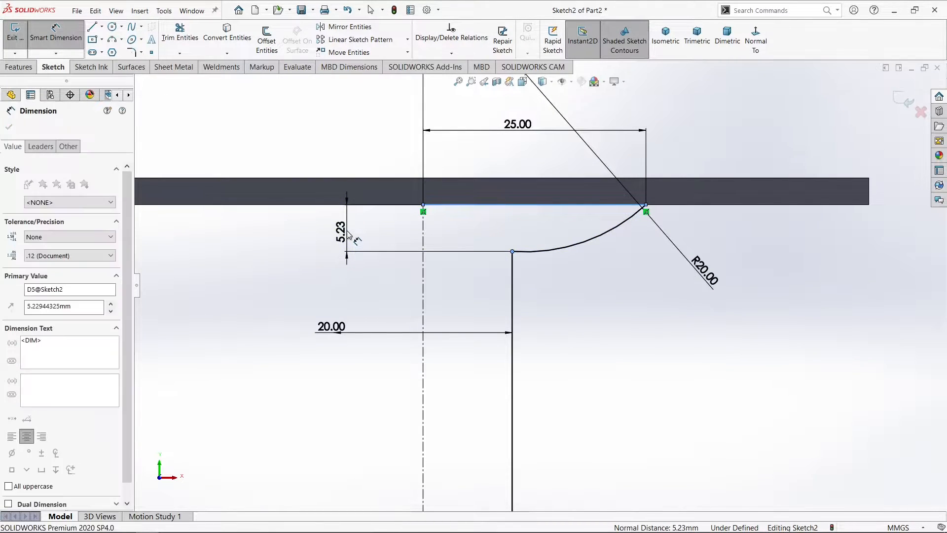
type("5")
key("Return")
Dimension the radius of the lower arc at the foot of the profile to 20 mm
scroll(598, 300, "up", 8)
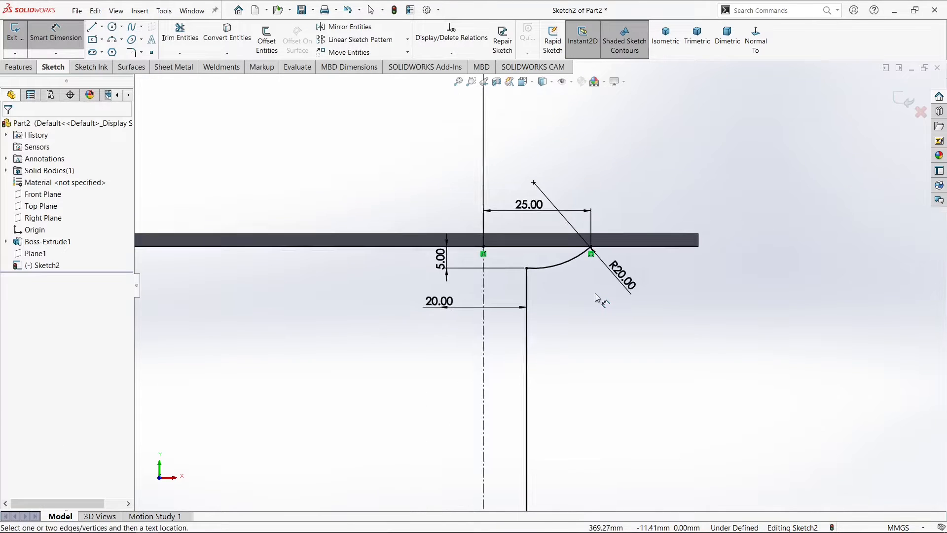
scroll(534, 473, "down", 7)
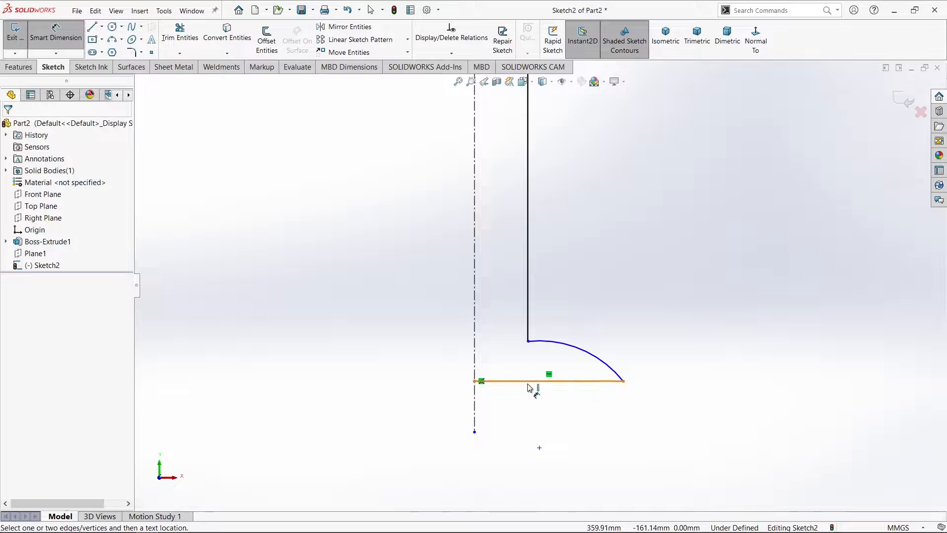
left_click(553, 347)
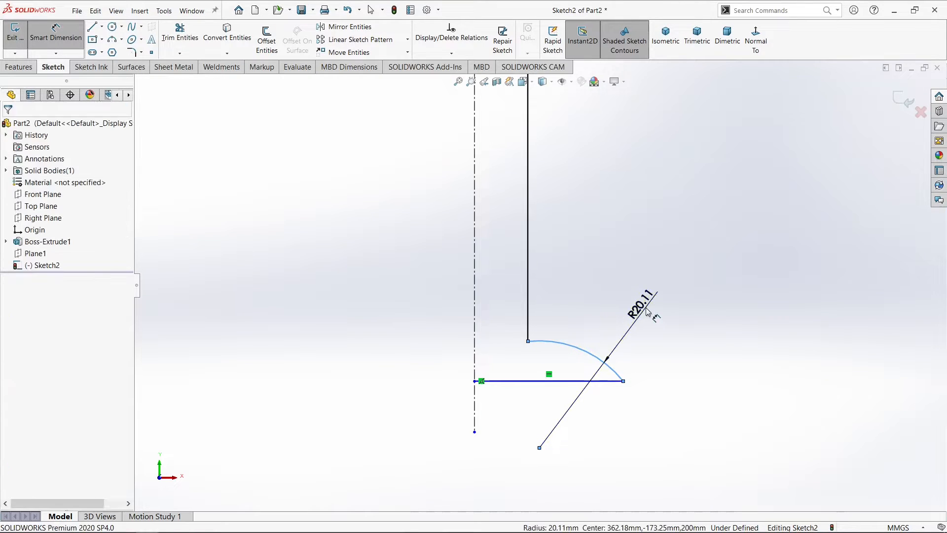
left_click(540, 448)
type("20")
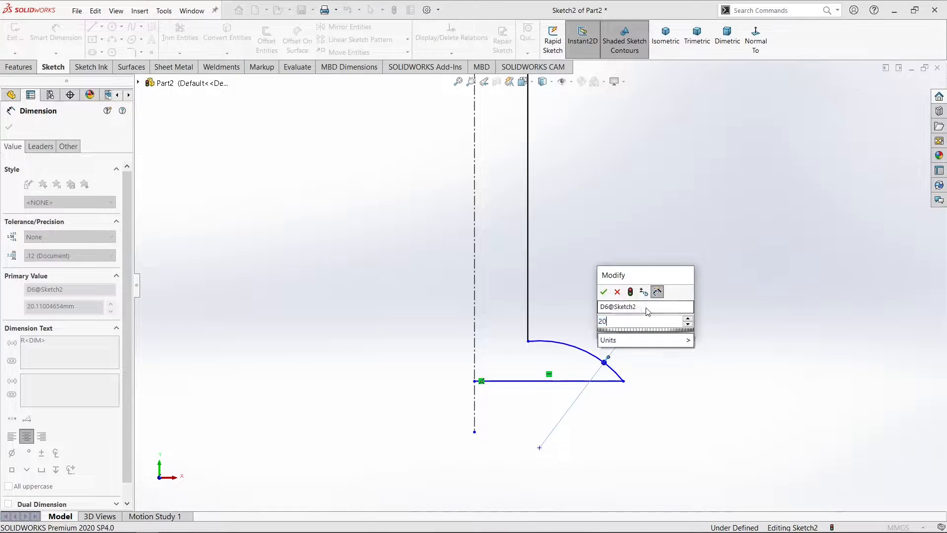
key("Return")
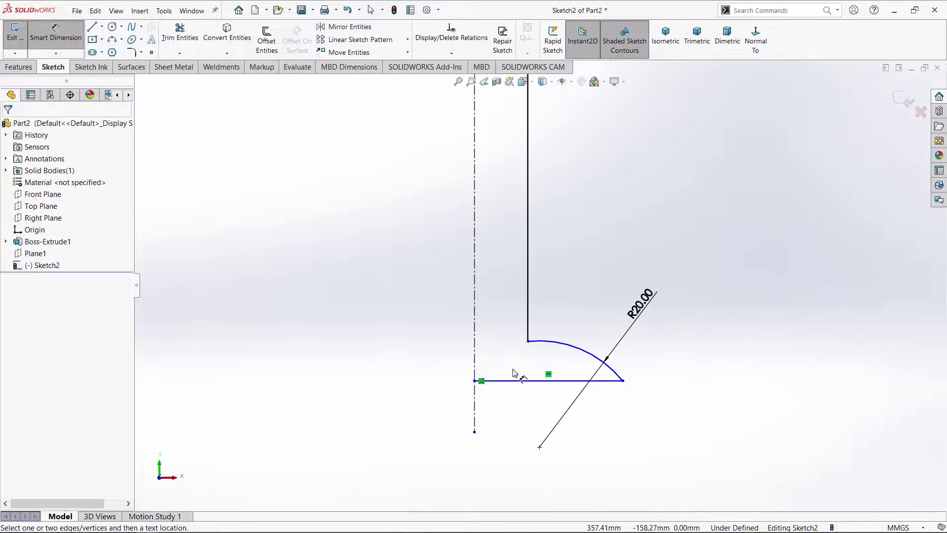
key("Escape")
Add a vertical relation between the outer endpoint of the foot line and the outer endpoint of the upper line on the plate
scroll(548, 260, "up", 5)
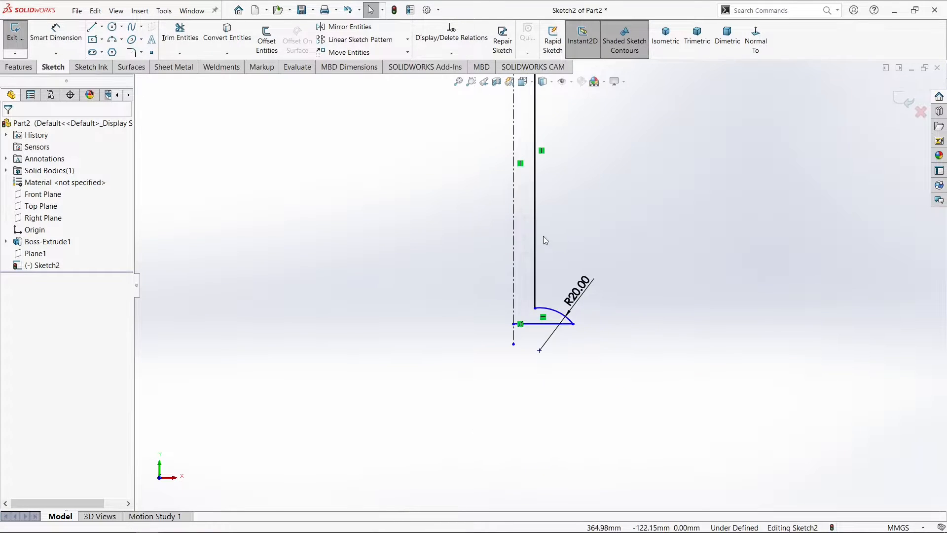
scroll(564, 140, "down", 8)
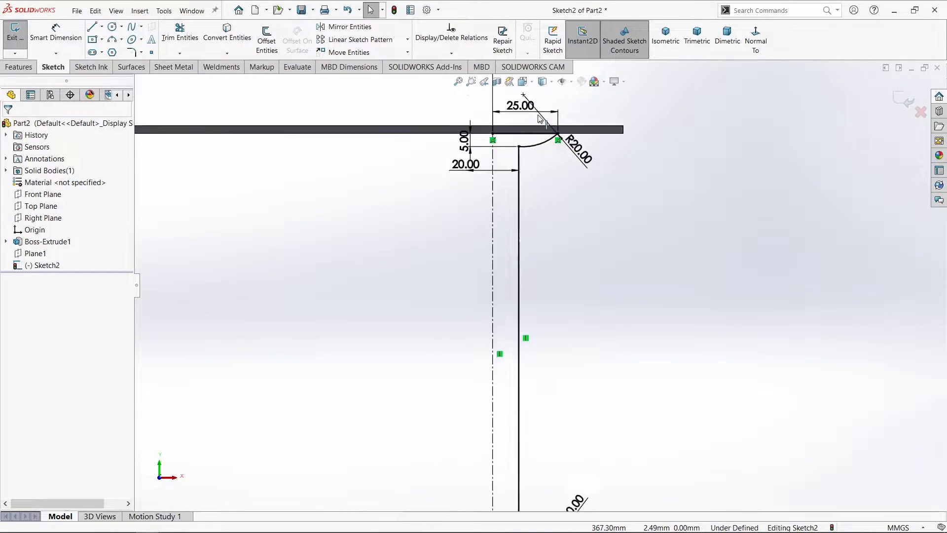
left_click(566, 203)
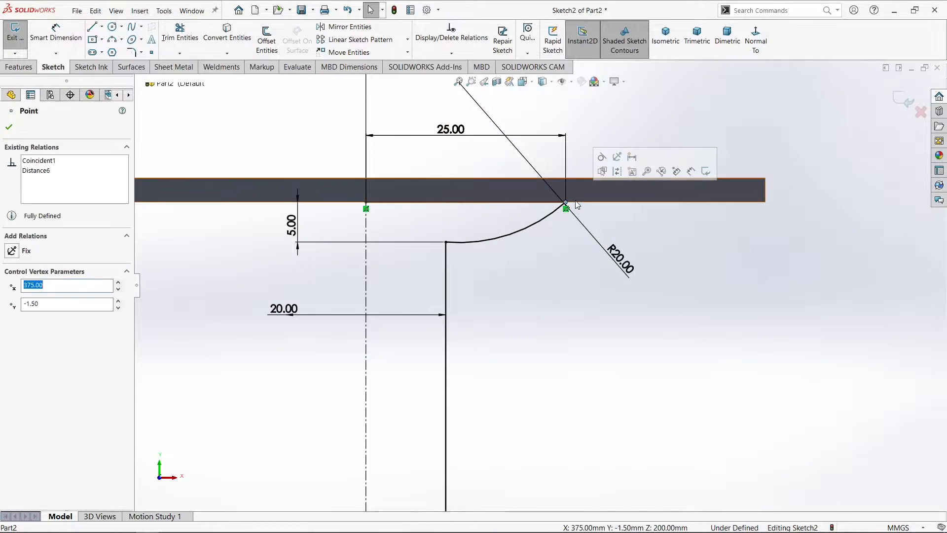
scroll(576, 203, "up", 5)
scroll(533, 281, "up", 3)
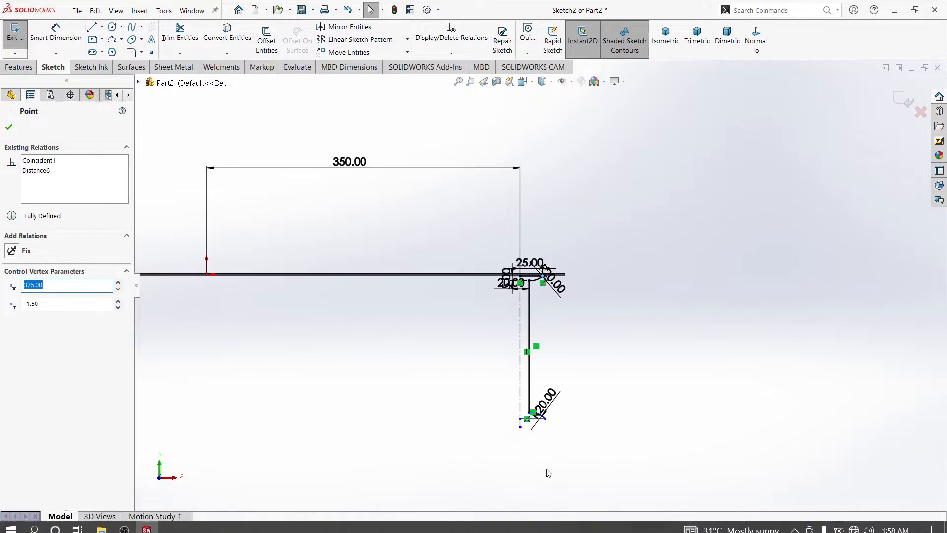
scroll(543, 417, "down", 6)
left_click(550, 409)
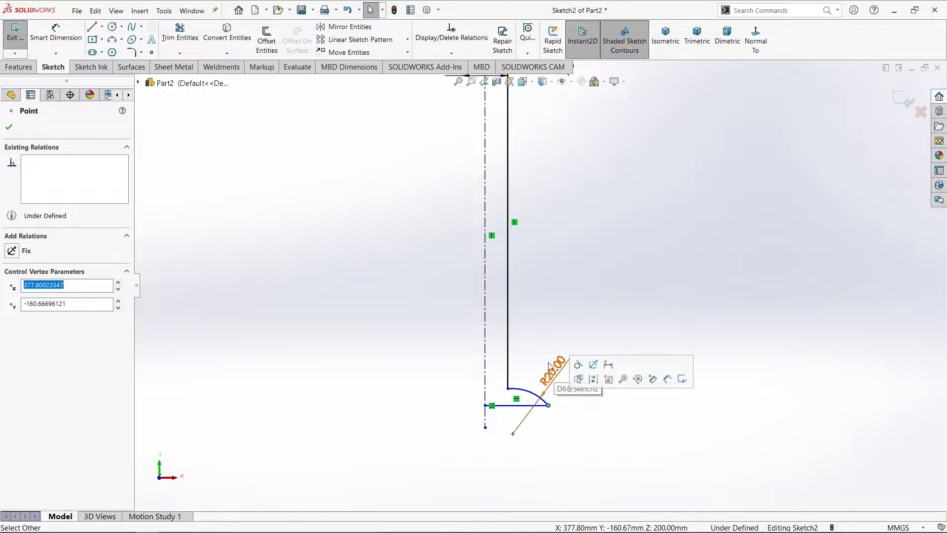
scroll(542, 300, "up", 5)
scroll(543, 217, "down", 5)
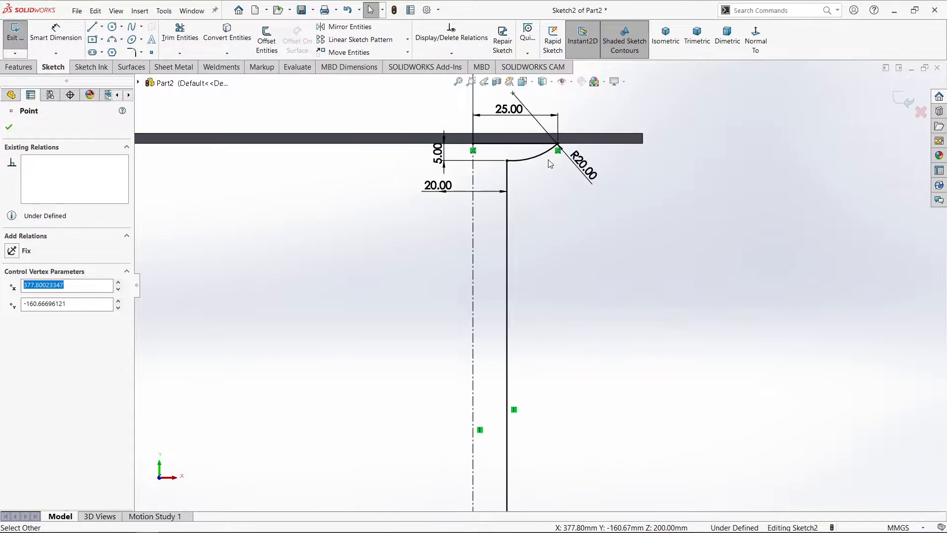
left_click(559, 145, "ctrl")
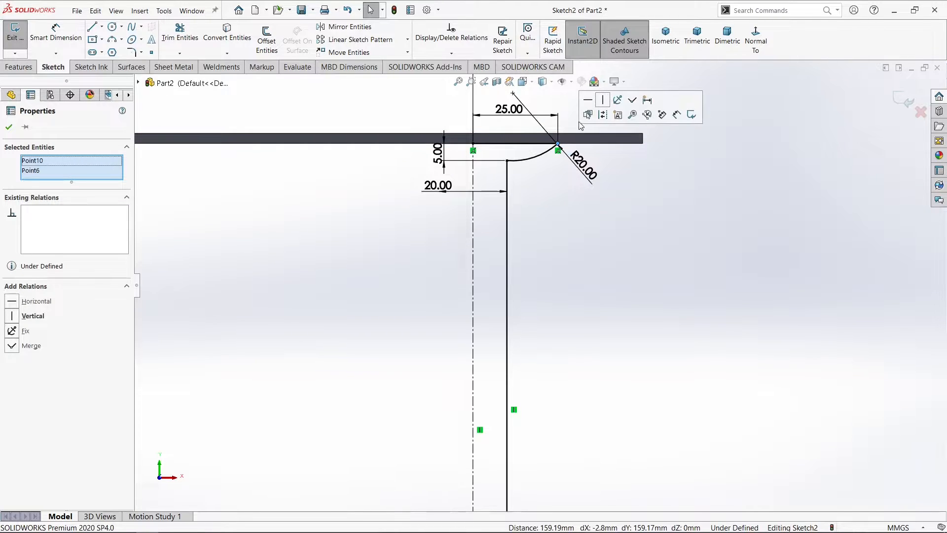
left_click(603, 100)
Dimension the vertical distance between the upper line on the plate and the foot line to 200 mm
scroll(585, 259, "up", 4)
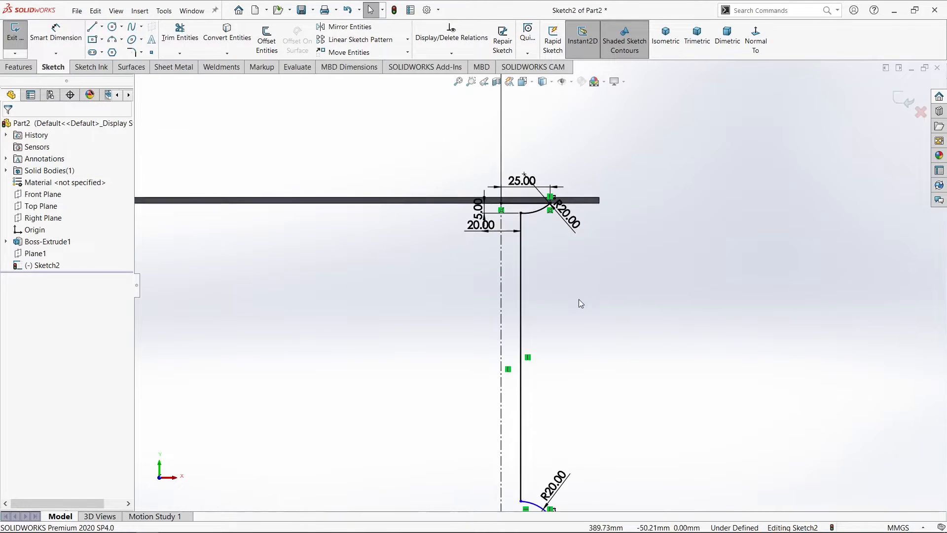
left_click(56, 35)
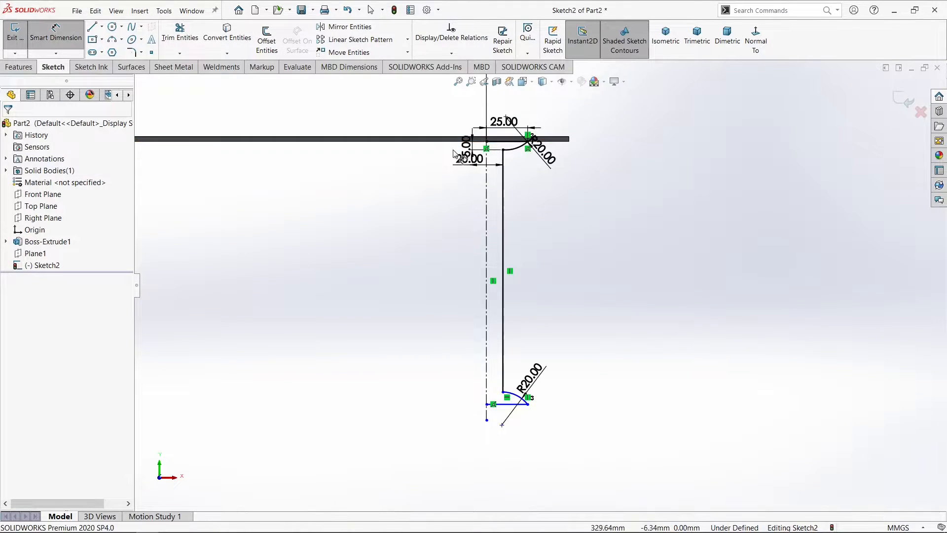
left_click(511, 142)
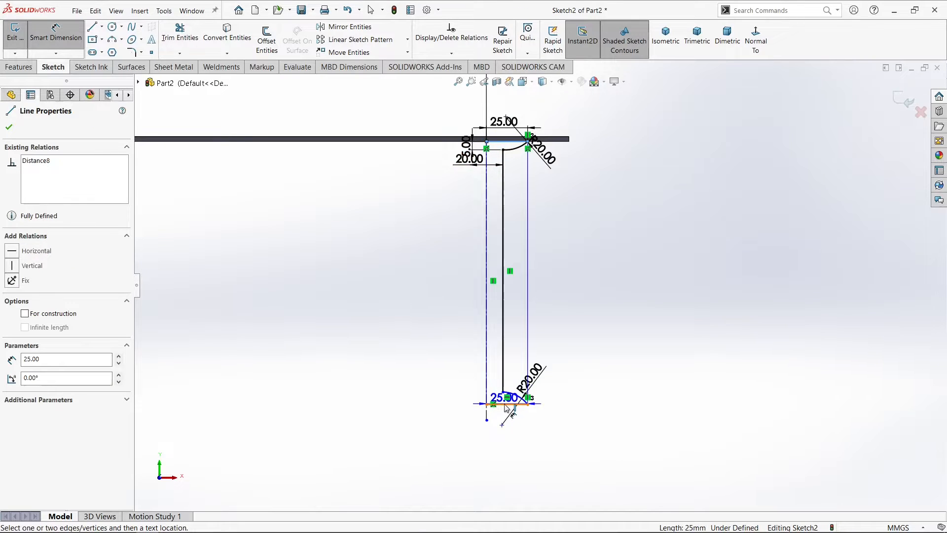
left_click(511, 404)
left_click(762, 314)
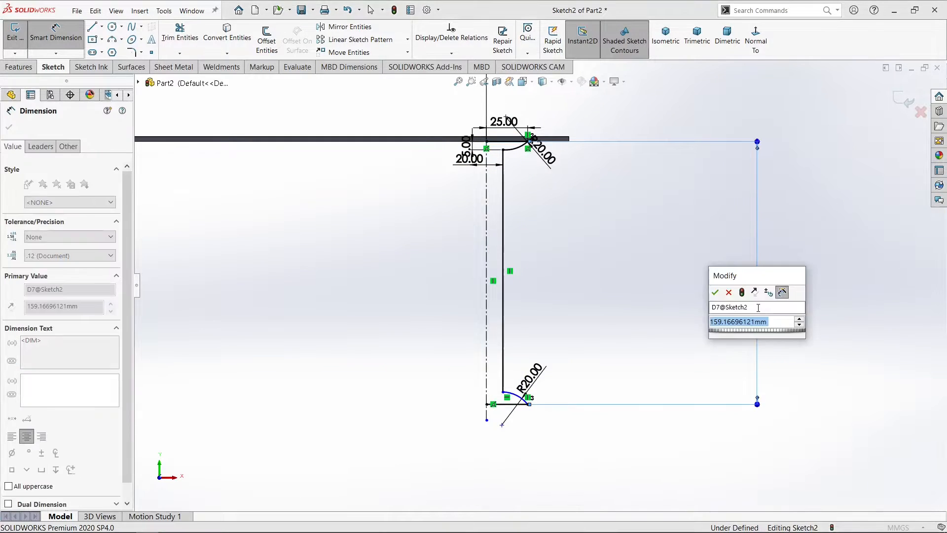
type("200")
key("Return")
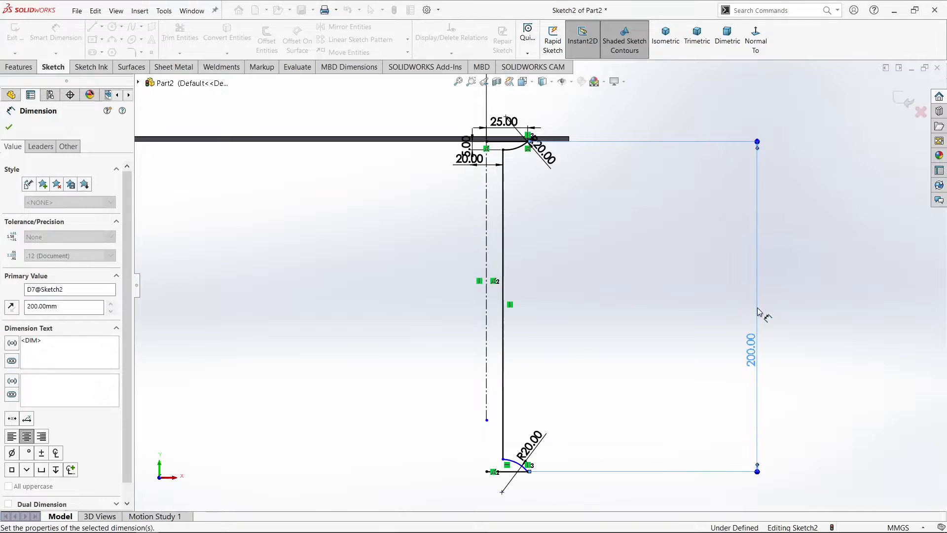
left_click(557, 277)
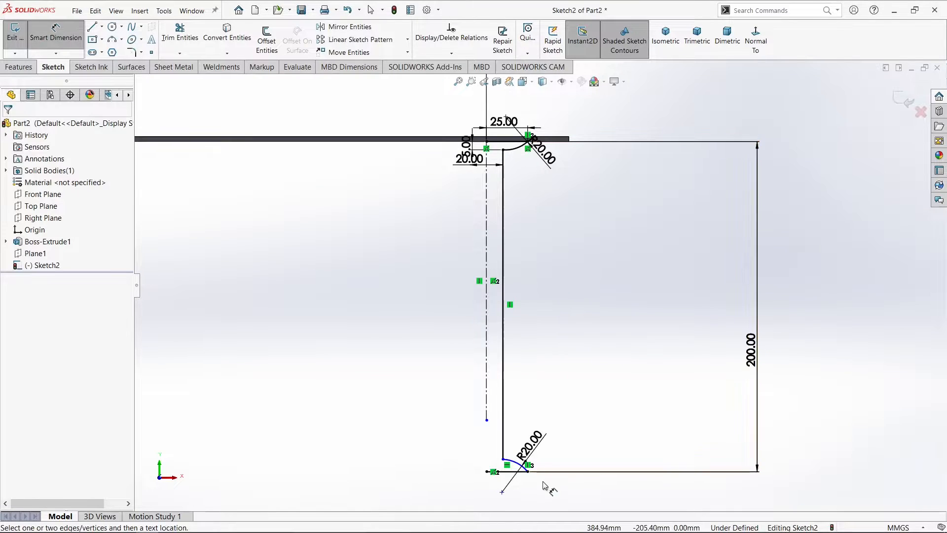
Extend the centerline's lower end to the inner endpoint of the foot line
scroll(522, 481, "down", 3)
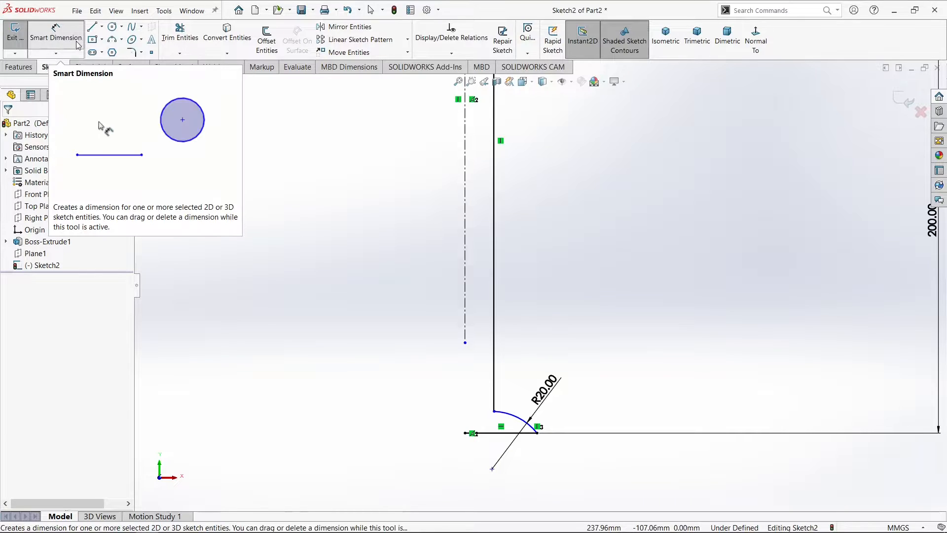
left_click(56, 33)
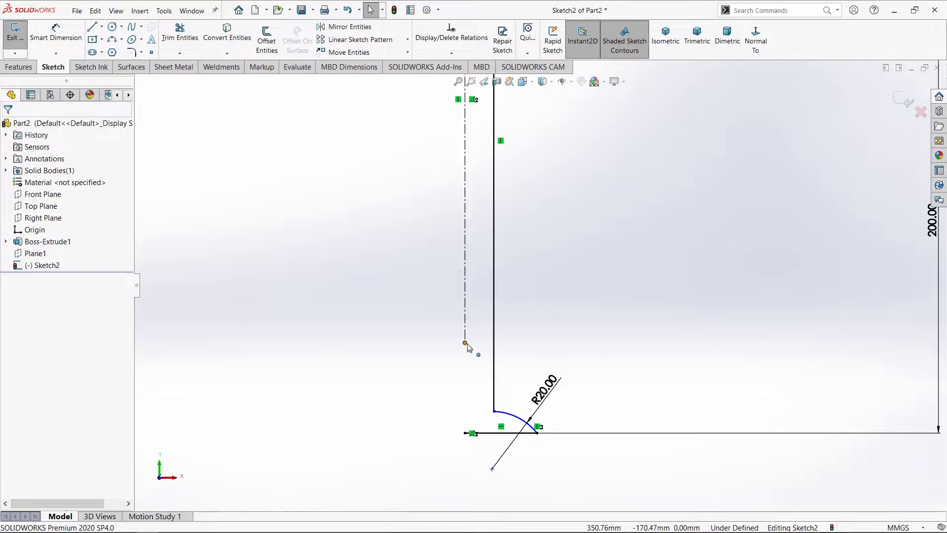
left_click_drag(465, 343, 465, 434)
key("Escape")
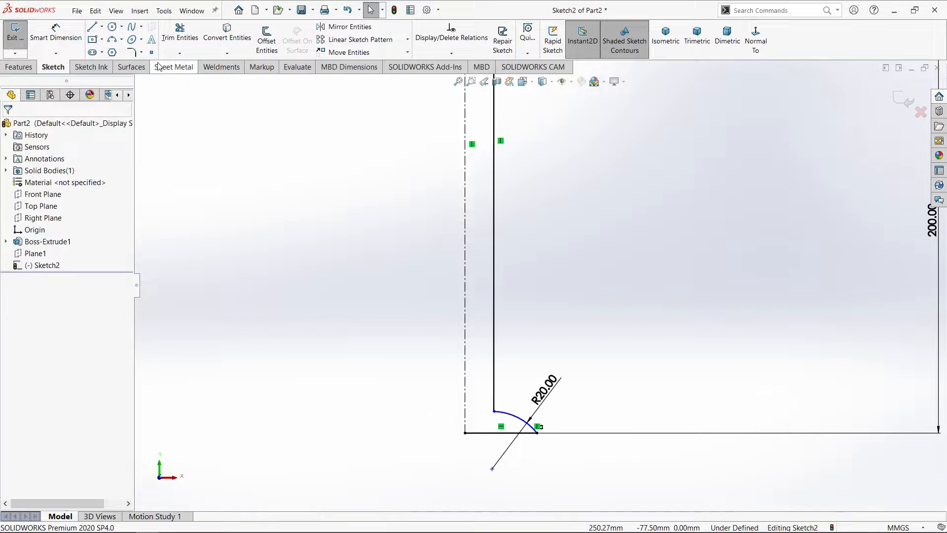
Dimension the vertical distance between the lower arc's upper end and the foot line to 5 mm
key("d")
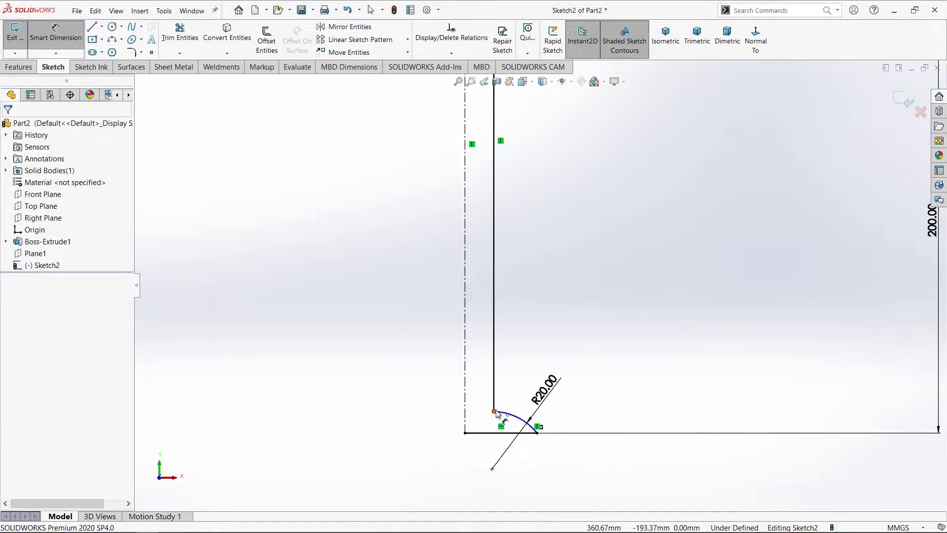
left_click(495, 412)
left_click(499, 432)
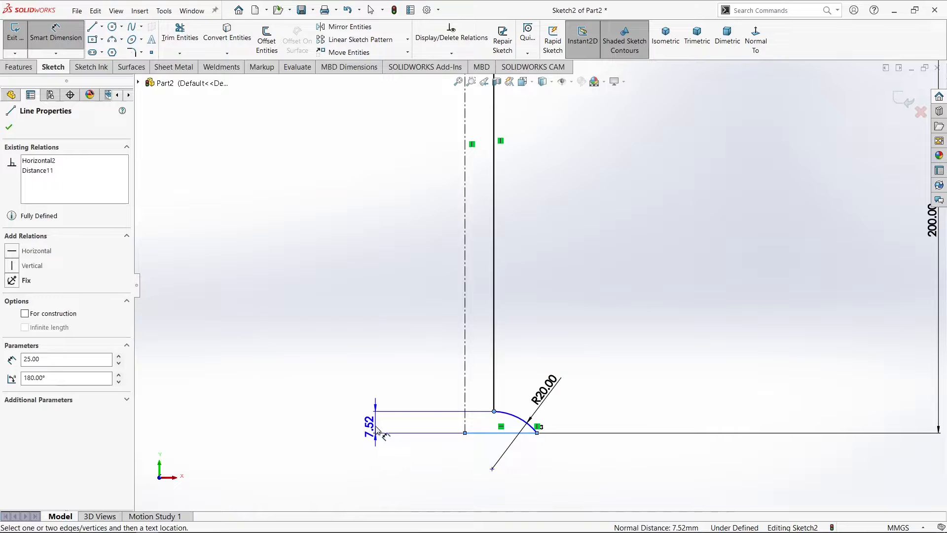
left_click(376, 428)
type("5.00mm")
key("Return")
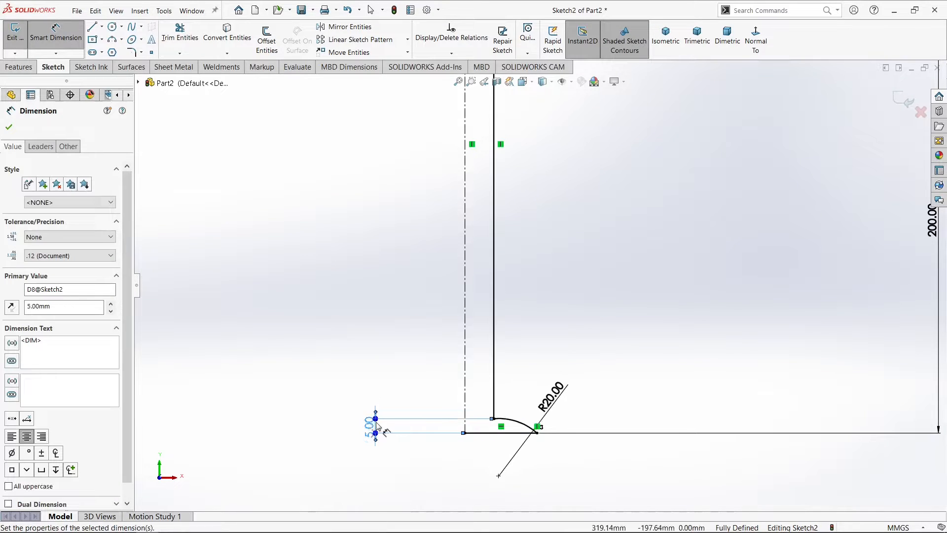
key("Escape")
Close the leg profile with a 200 mm vertical line along the centerline, joining the inner ends of the upper and foot lines
key("f")
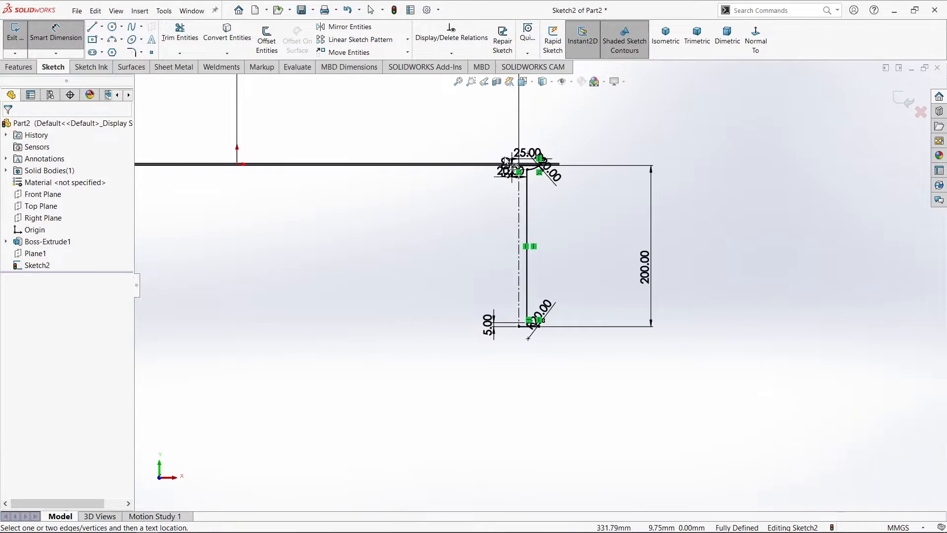
scroll(511, 168, "down", 5)
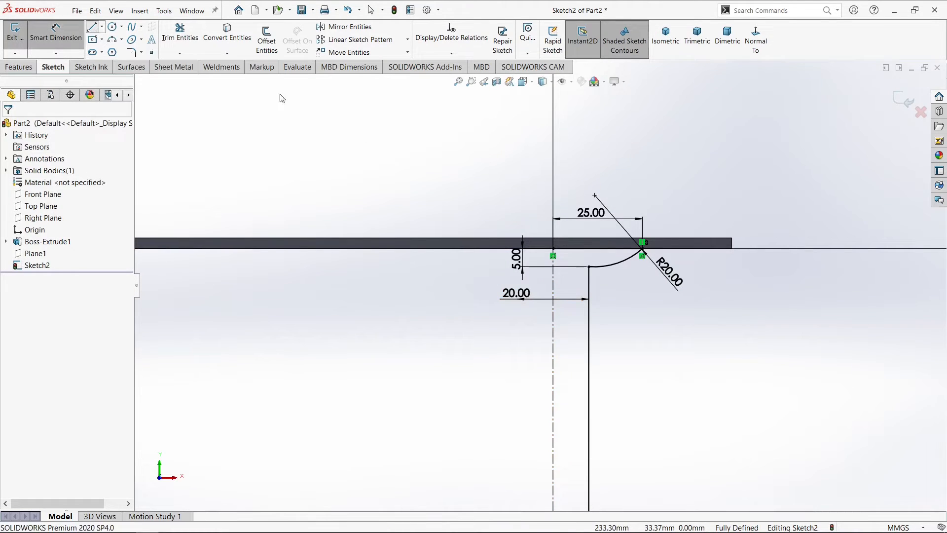
left_click(92, 26)
left_click(553, 250)
scroll(558, 375, "up", 5)
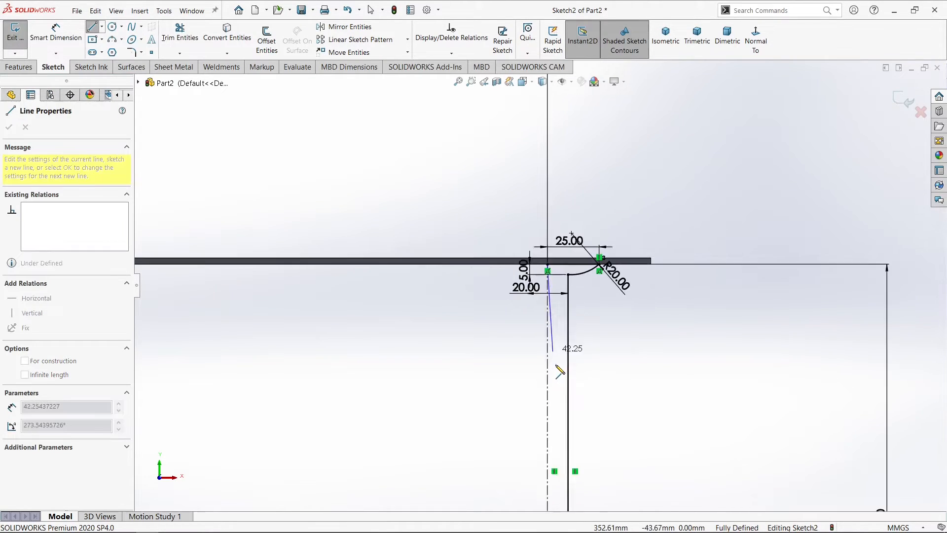
scroll(542, 427, "down", 2)
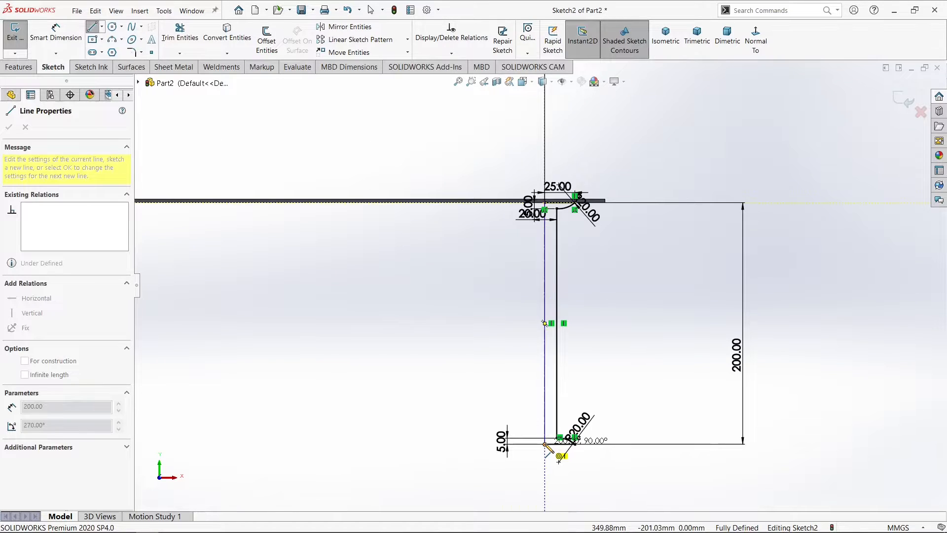
left_click(544, 443)
right_click(547, 434)
left_click(576, 434)
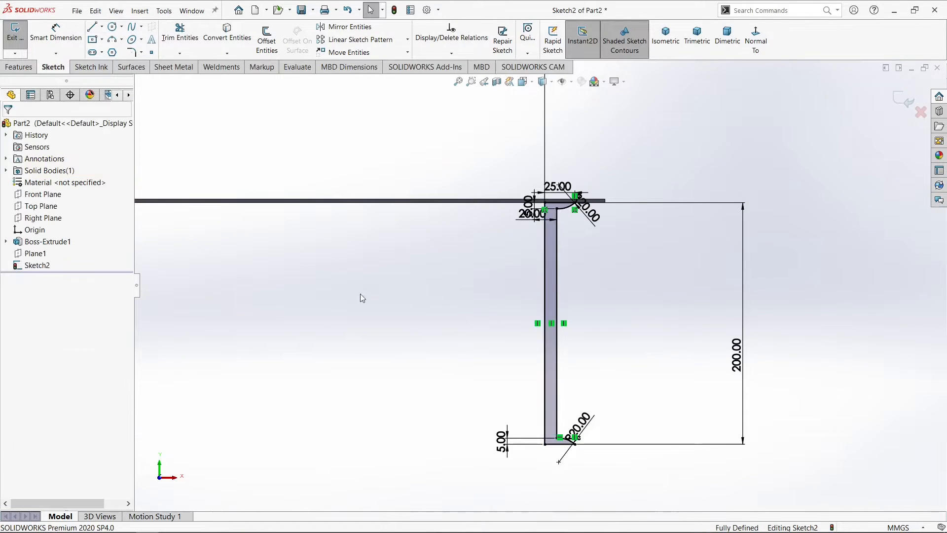
Revolve the closed leg profile 360 degrees about the centerline, merged with the plate
left_click(11, 66)
left_click(55, 39)
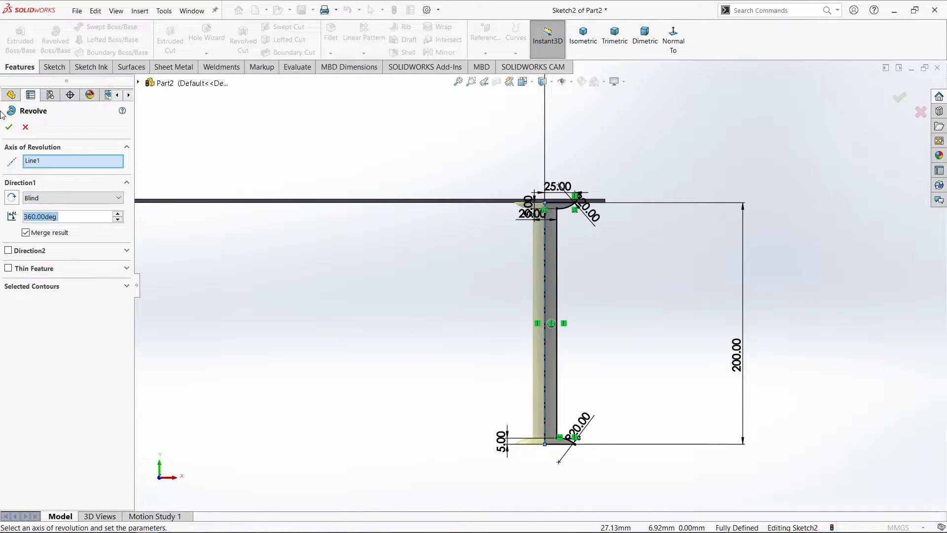
left_click(9, 127)
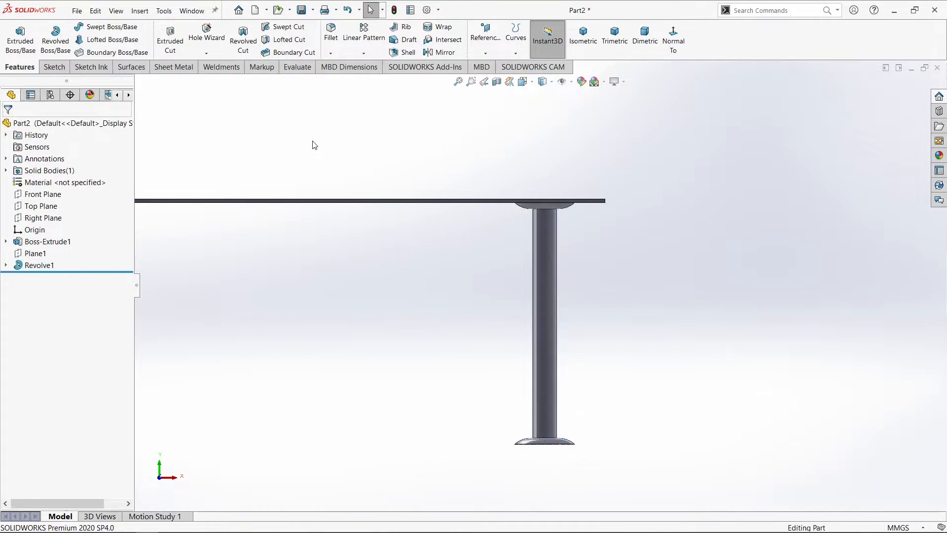
Mirror the revolved leg about the Front Plane
middle_click_drag(451, 172, 359, 254)
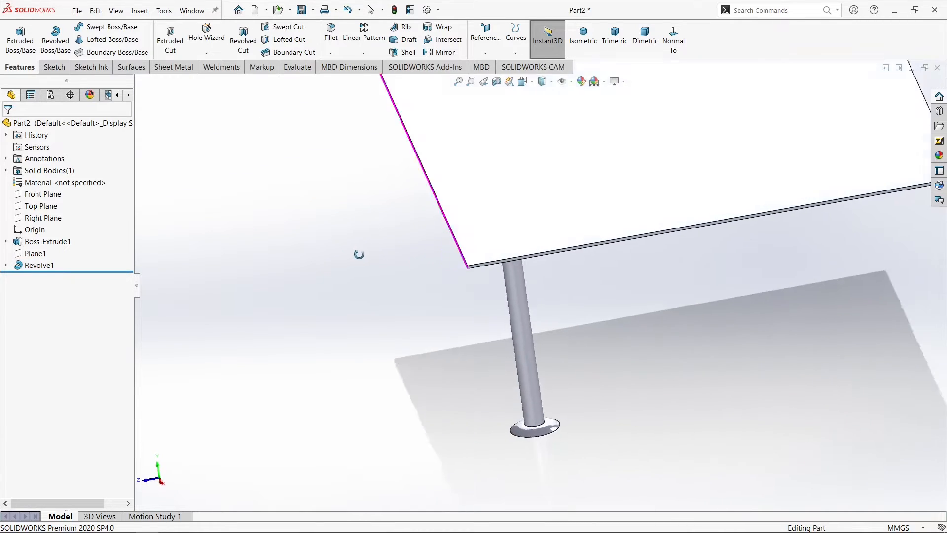
scroll(372, 250, "up", 5)
scroll(620, 197, "down", 4)
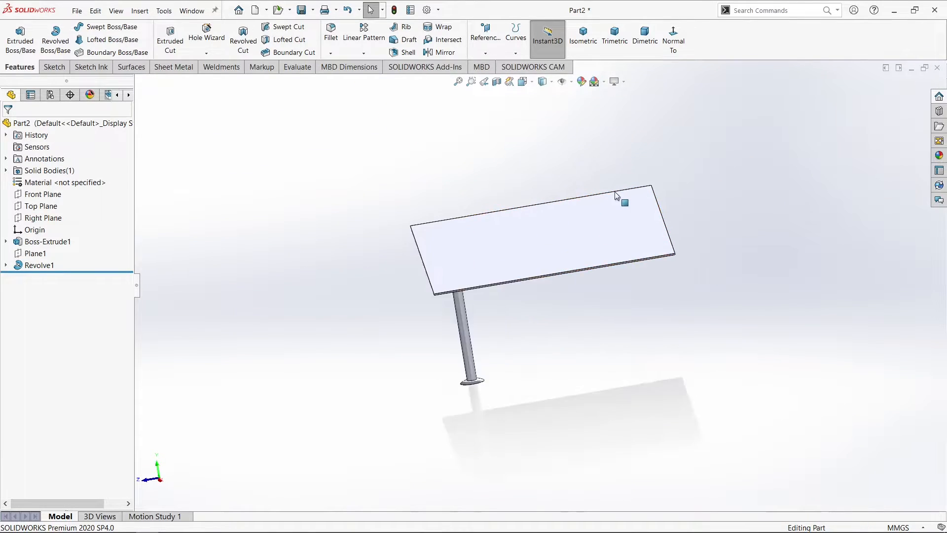
scroll(636, 323, "up", 3)
middle_click_drag(635, 323, 629, 316)
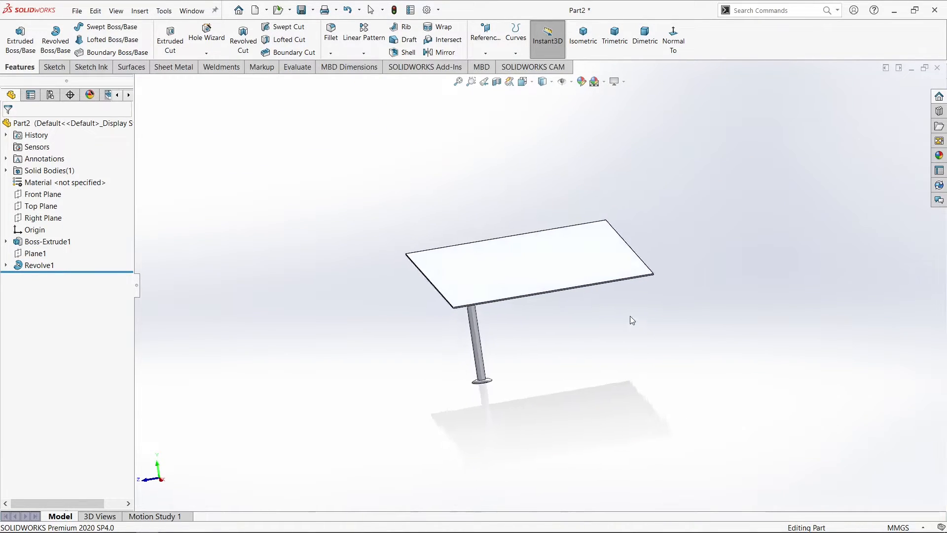
scroll(601, 304, "down", 1)
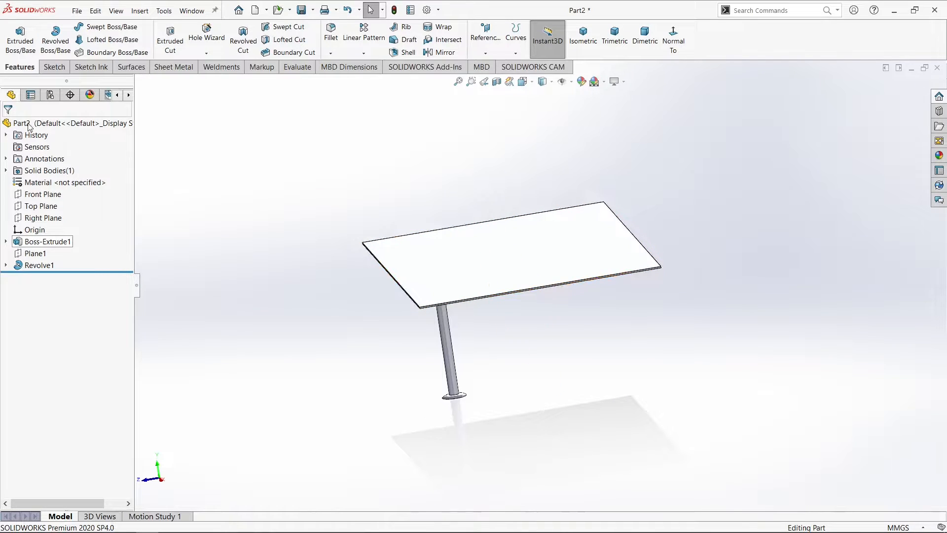
left_click(441, 52)
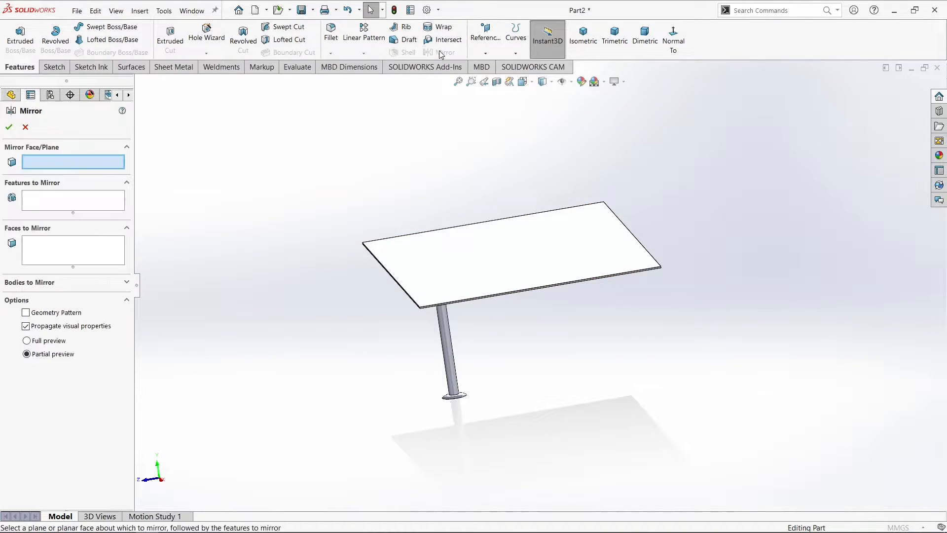
left_click(139, 83)
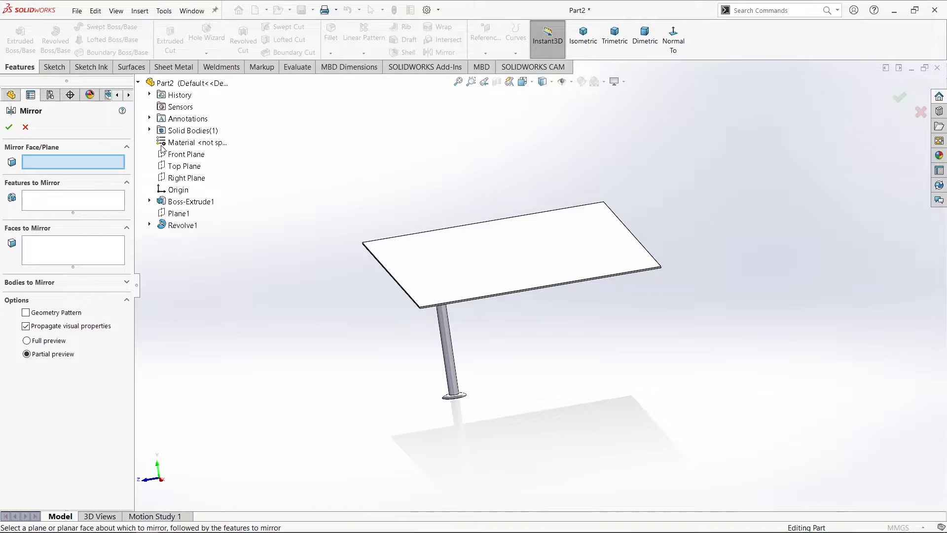
left_click(183, 155)
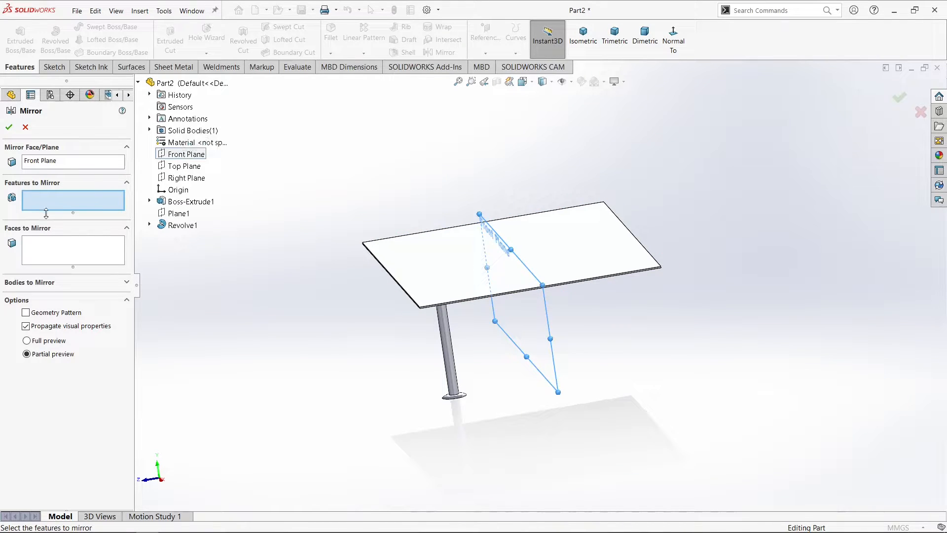
left_click(447, 345)
right_click(448, 345)
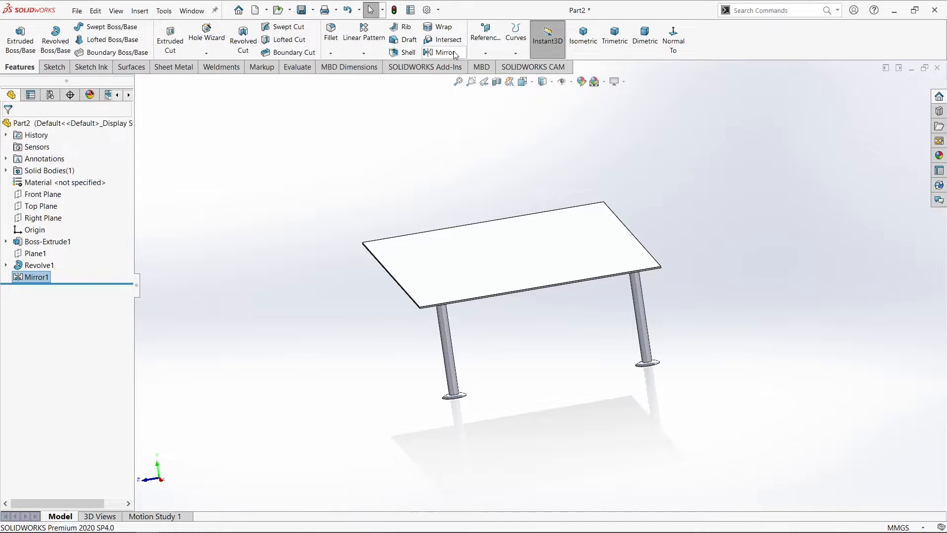
Mirror both existing legs, the revolved one and its mirrored copy, about the Right Plane
left_click(445, 52)
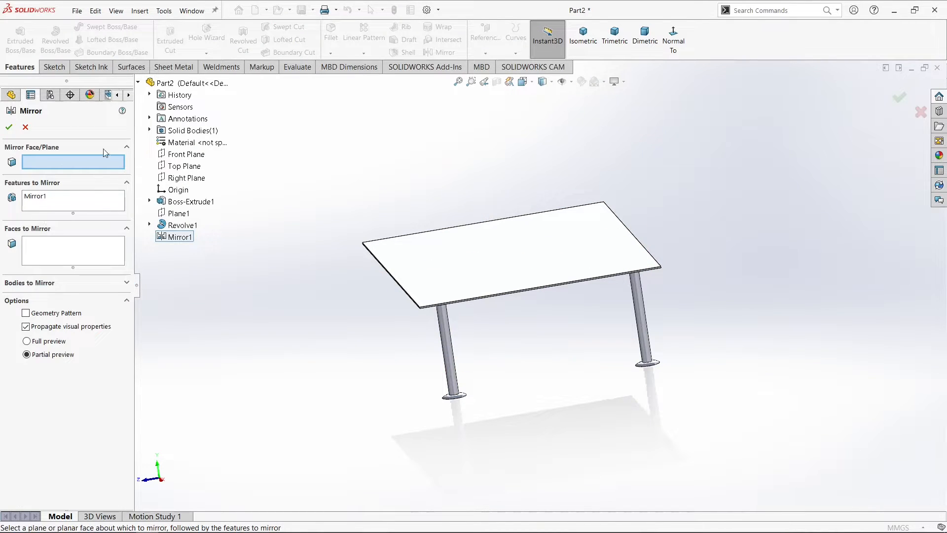
left_click(172, 178)
middle_click_drag(299, 282, 334, 272)
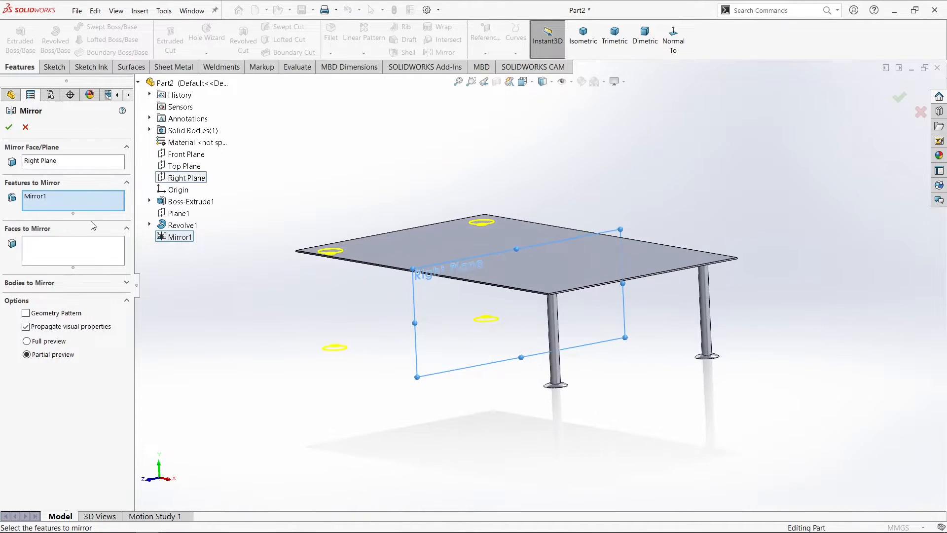
right_click(50, 196)
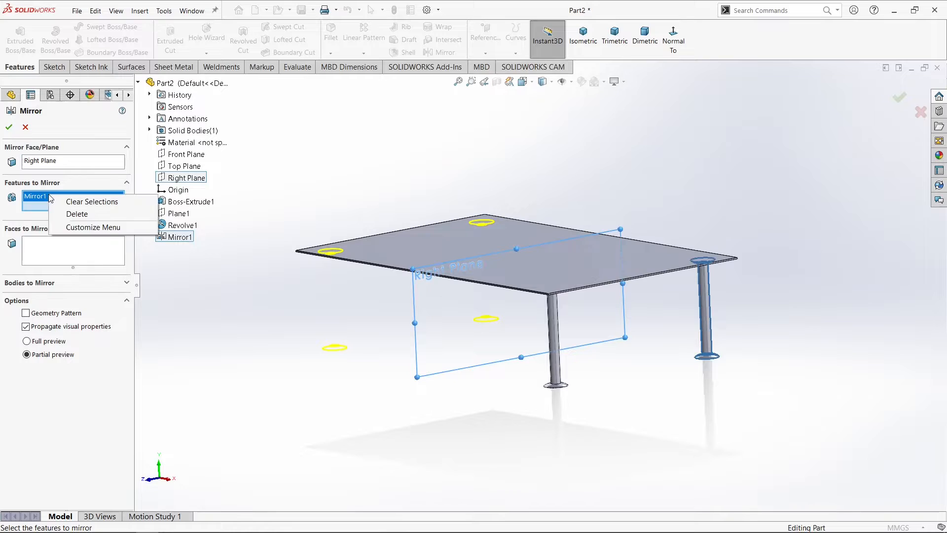
left_click(66, 202)
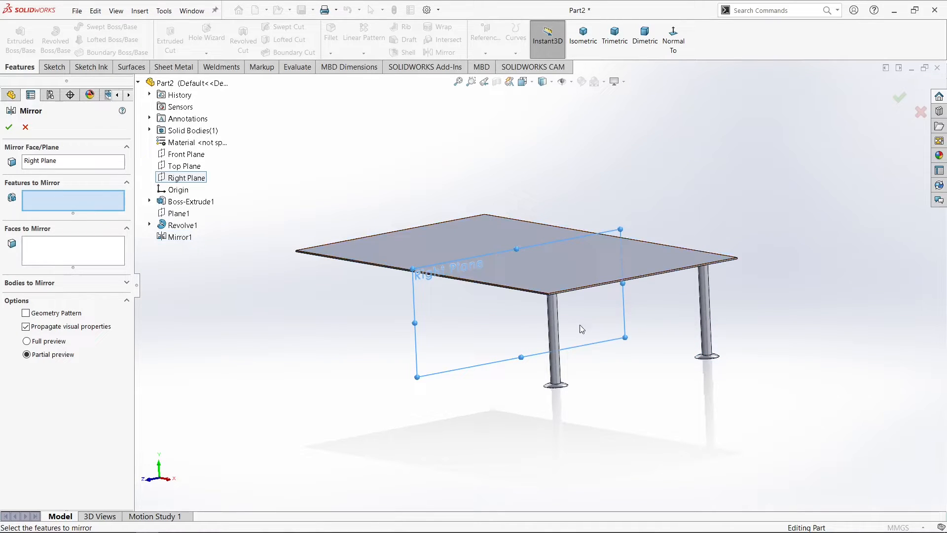
left_click(555, 331)
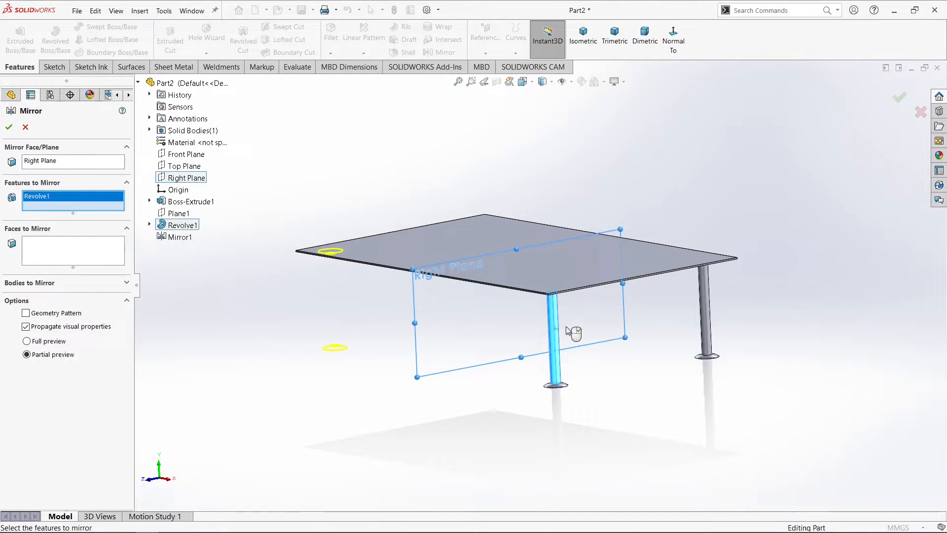
left_click(703, 301)
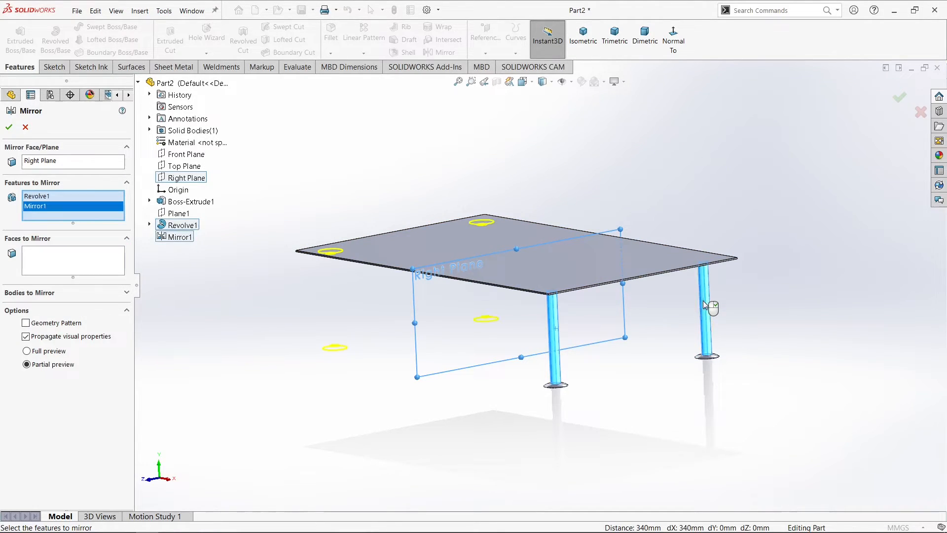
left_click(8, 127)
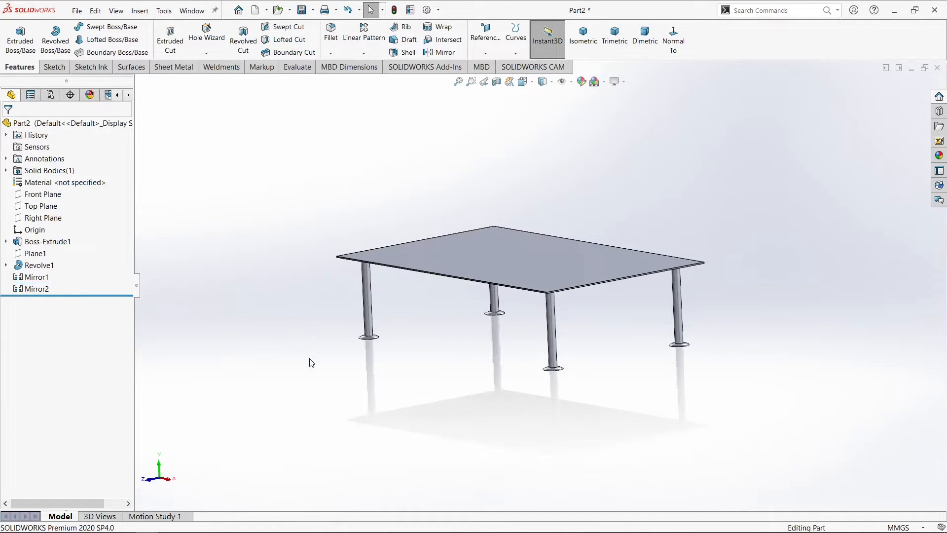
Start a sketch on the bottom face of a leg's foot and convert the tabletop's underside outline into it
middle_click_drag(311, 363, 369, 296)
scroll(381, 330, "down", 5)
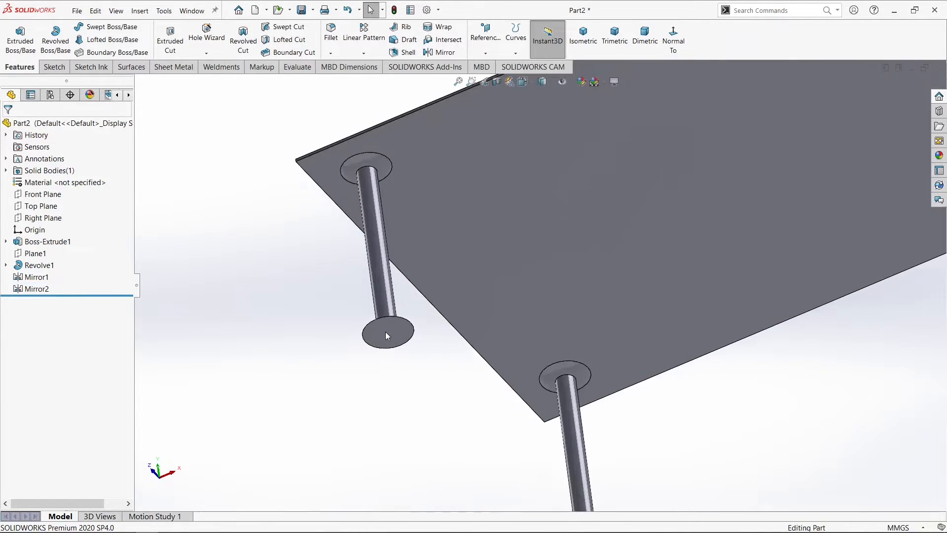
left_click(387, 324)
left_click(430, 298)
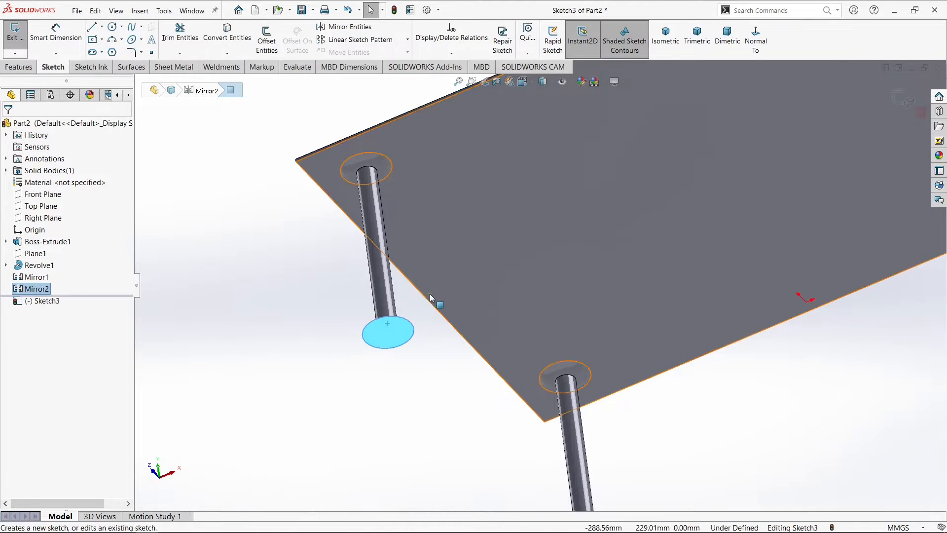
left_click(300, 290)
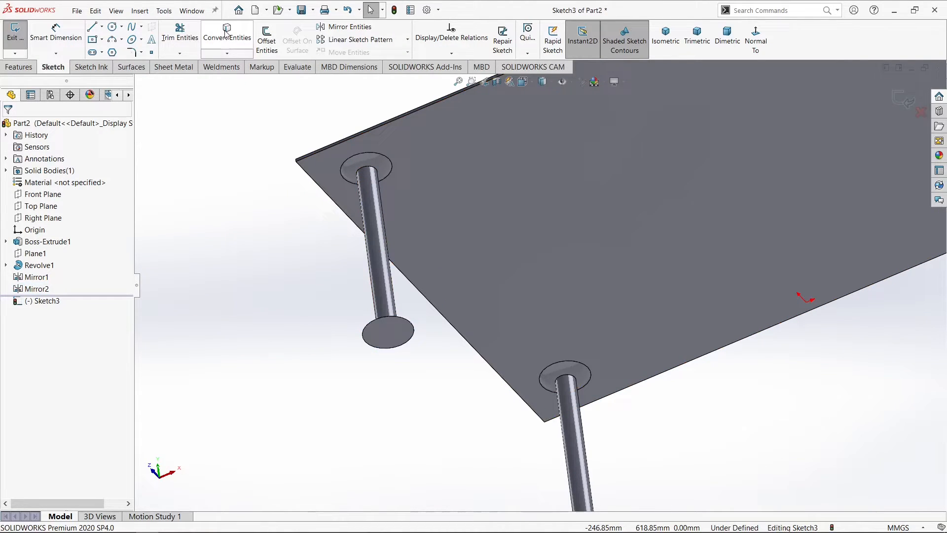
left_click(251, 49)
left_click(446, 218)
key("Return")
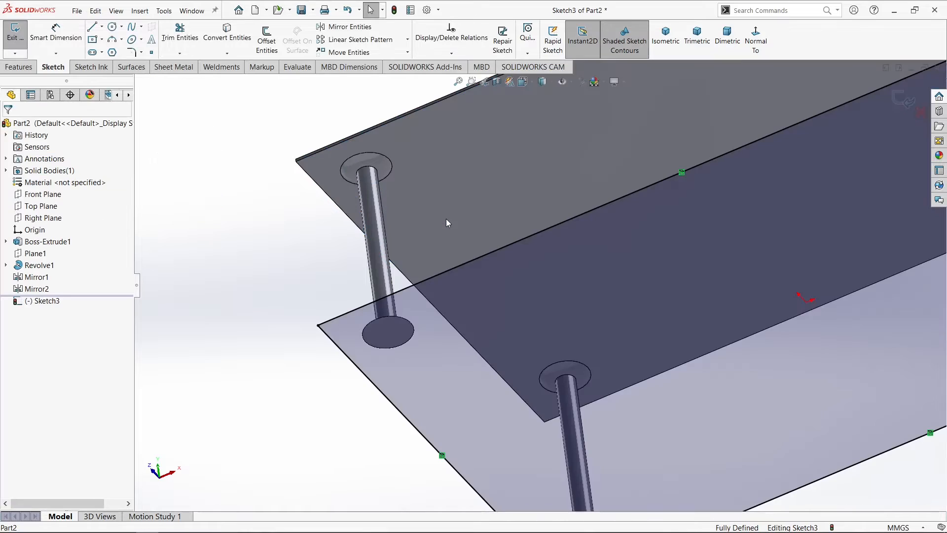
Extrude the converted rectangle 3 mm downward as a blind boss merged with the legs to form a lower shelf
scroll(437, 239, "up", 5)
middle_click_drag(433, 237, 434, 365)
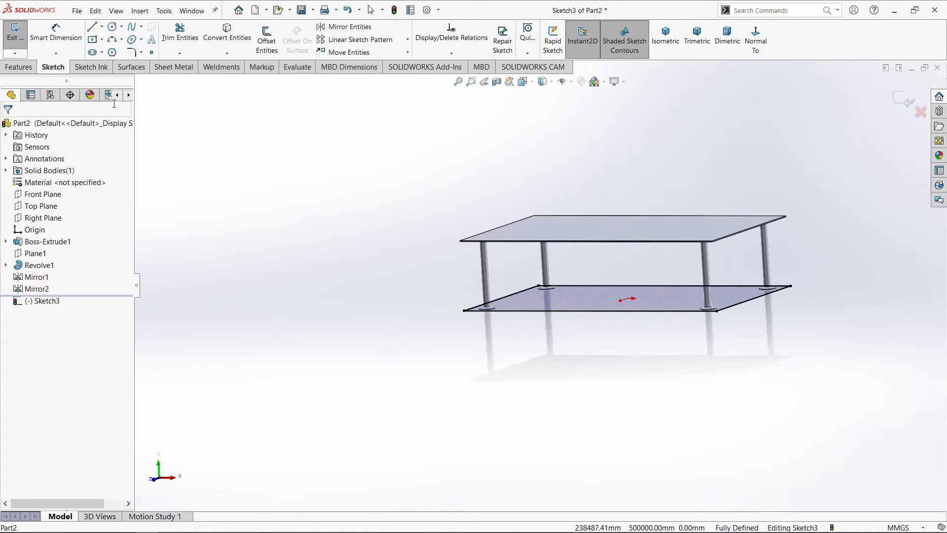
left_click(19, 66)
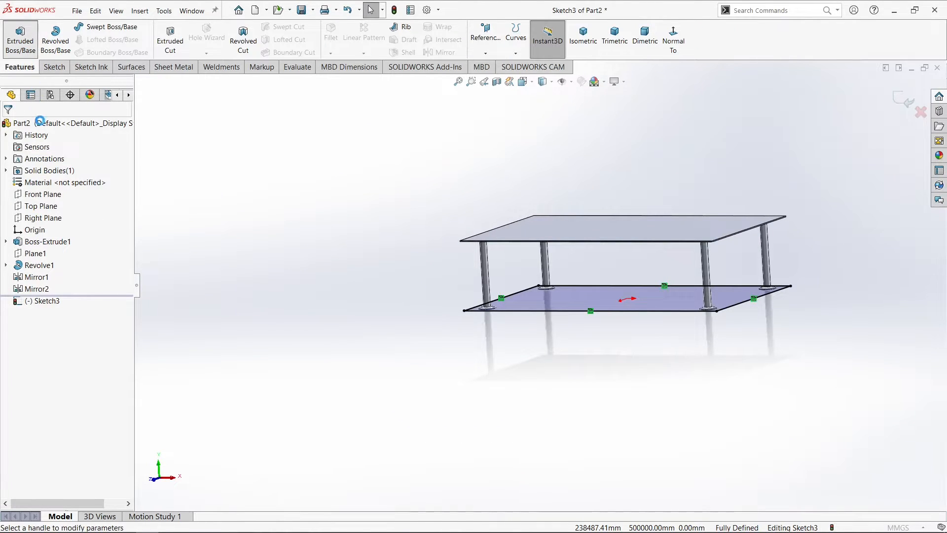
left_click(8, 128)
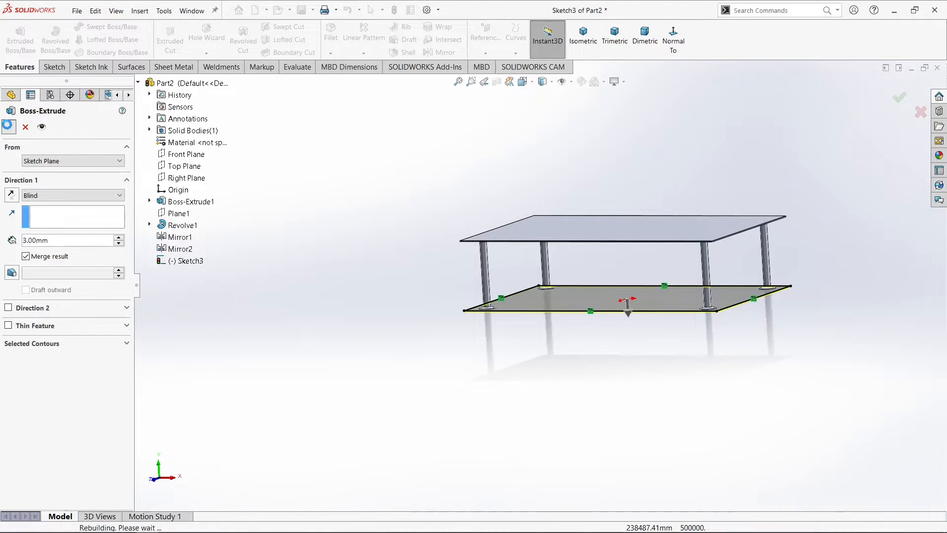
left_click(499, 349)
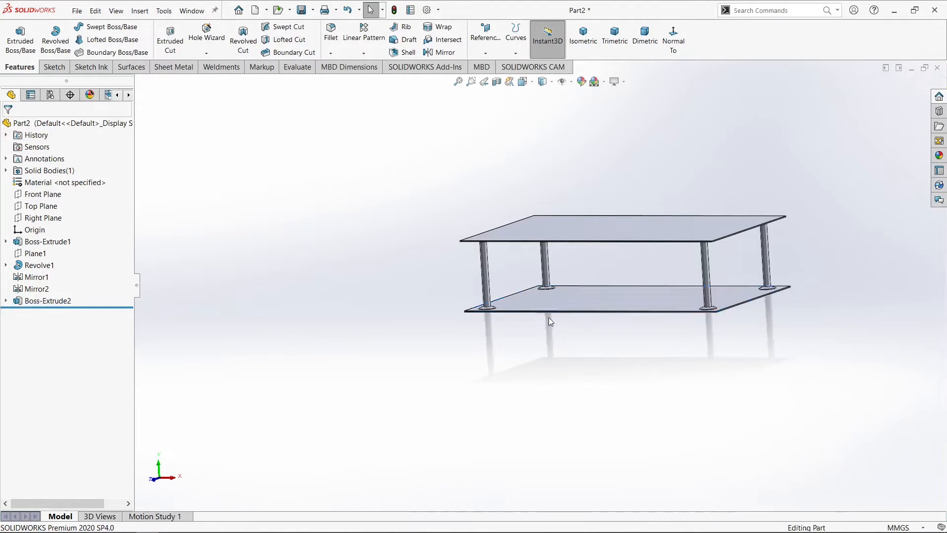
middle_click_drag(549, 318, 497, 269)
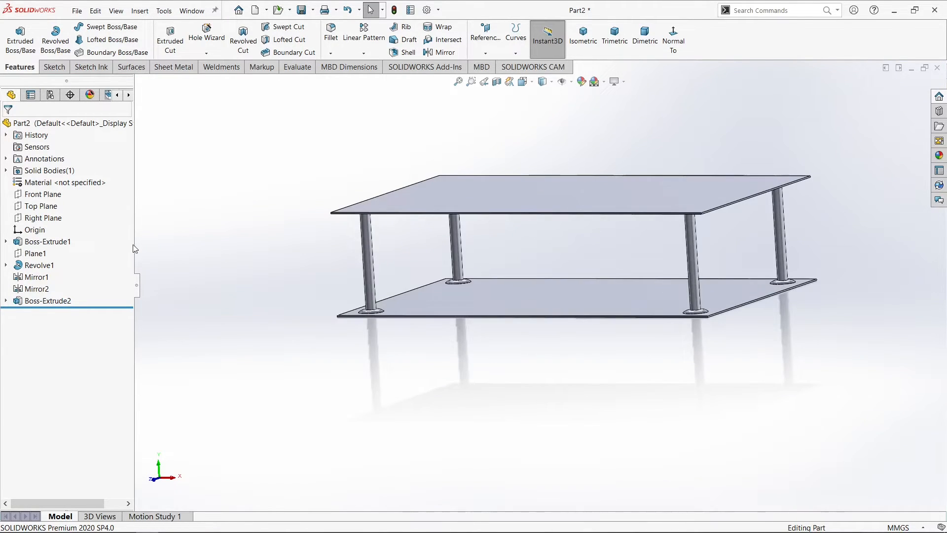
left_click(439, 55)
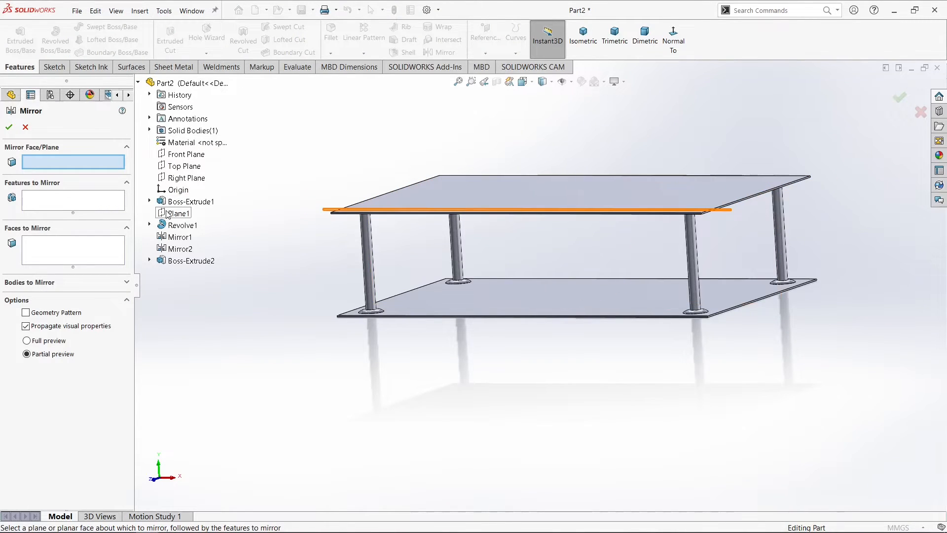
left_click(27, 128)
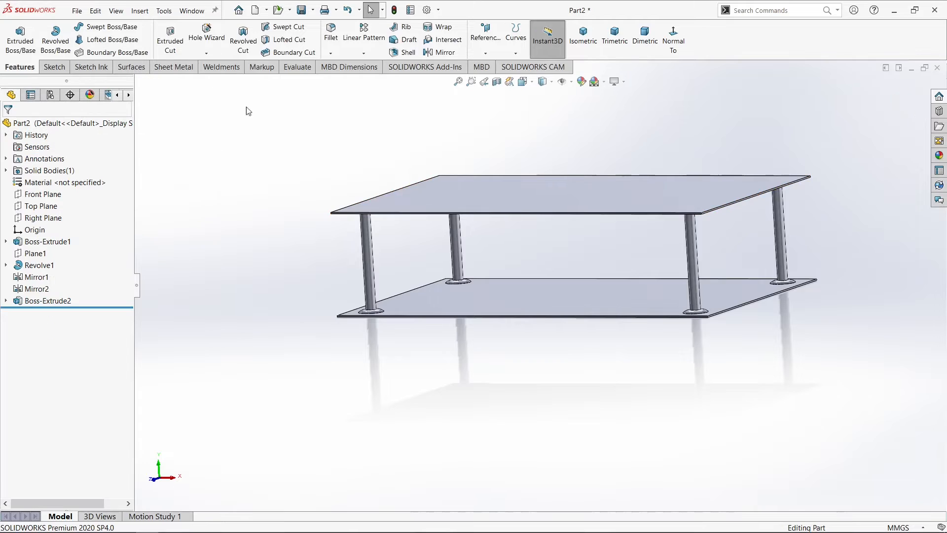
Create a mid plane between the upper and lower faces of the bottom shelf
left_click(489, 51)
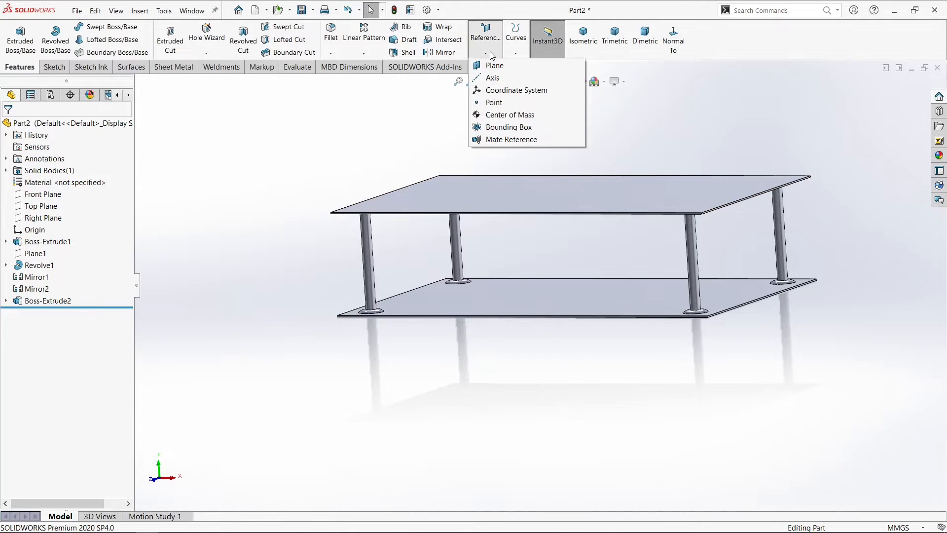
left_click(493, 70)
scroll(421, 308, "down", 3)
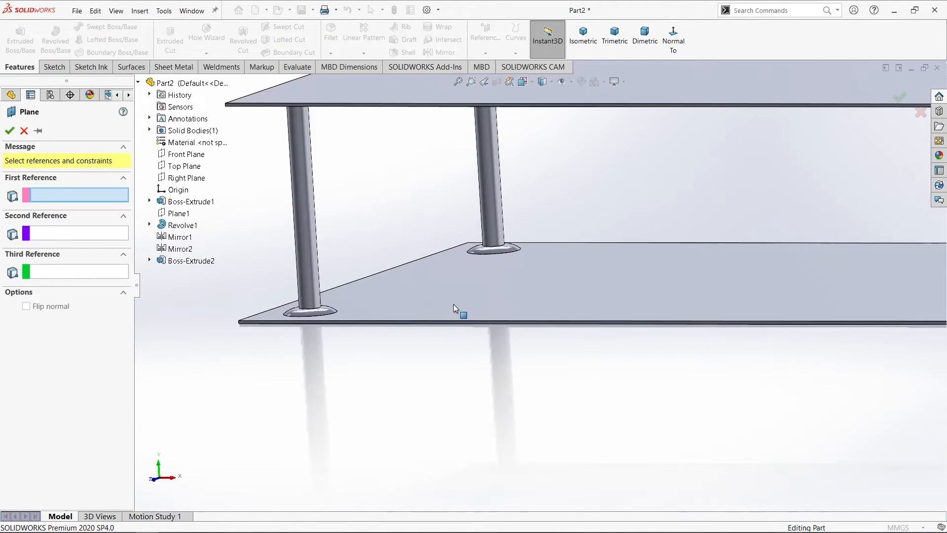
left_click(444, 320)
scroll(422, 315, "down", 5)
scroll(416, 348, "up", 3)
left_click(415, 369)
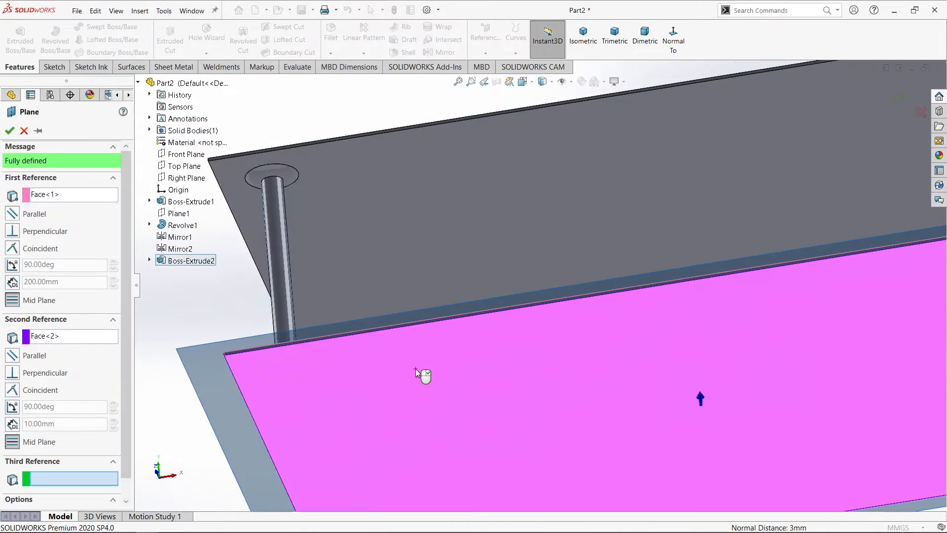
scroll(416, 369, "up", 2)
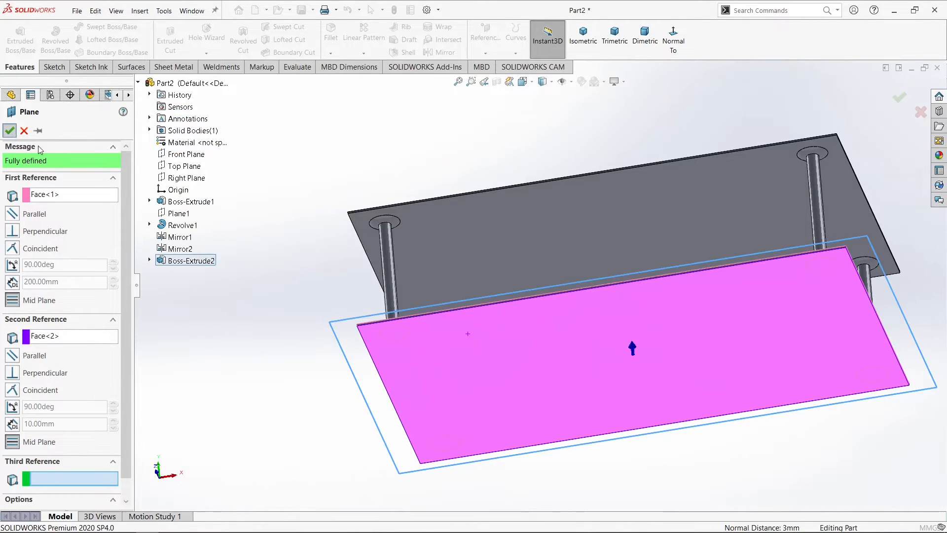
left_click(10, 131)
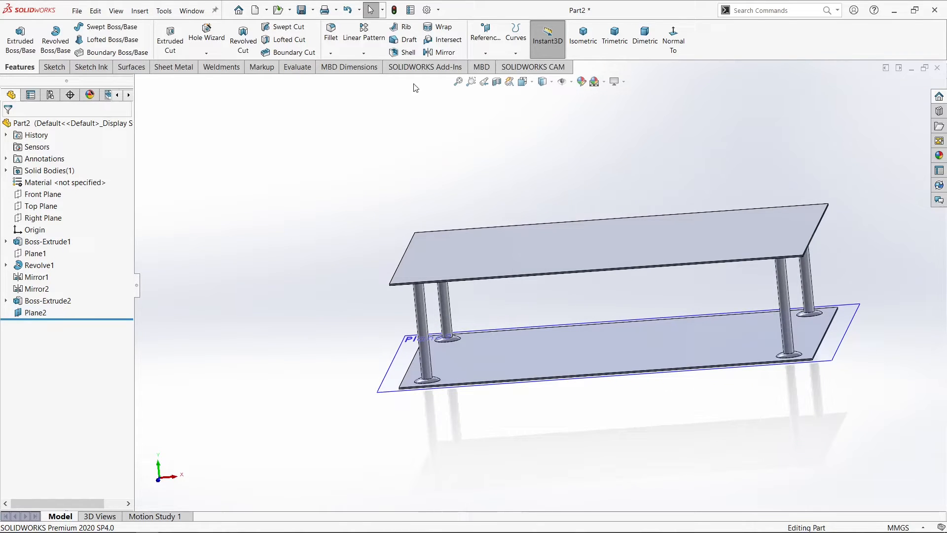
Mirror the revolved leg and both leg mirror features about the shelf's mid plane to add legs below the shelf
left_click(428, 53)
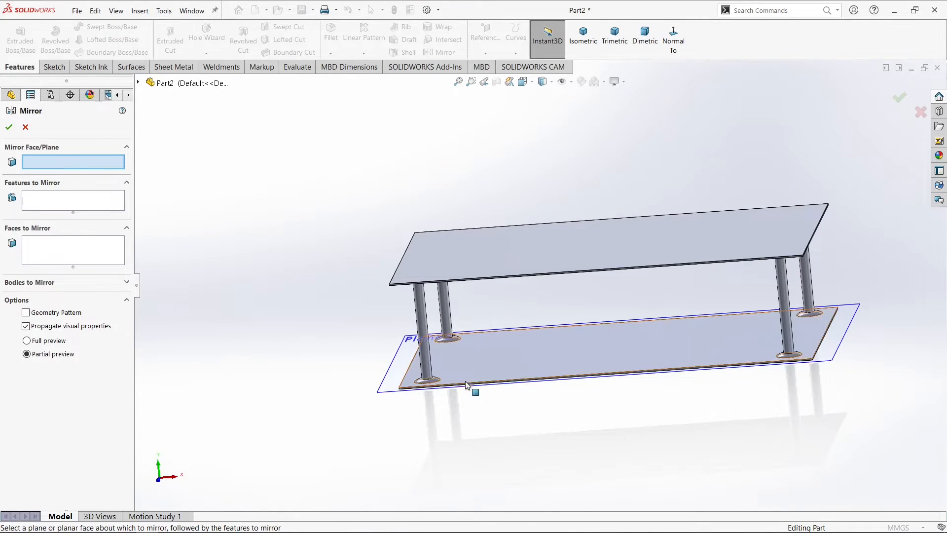
left_click(405, 367)
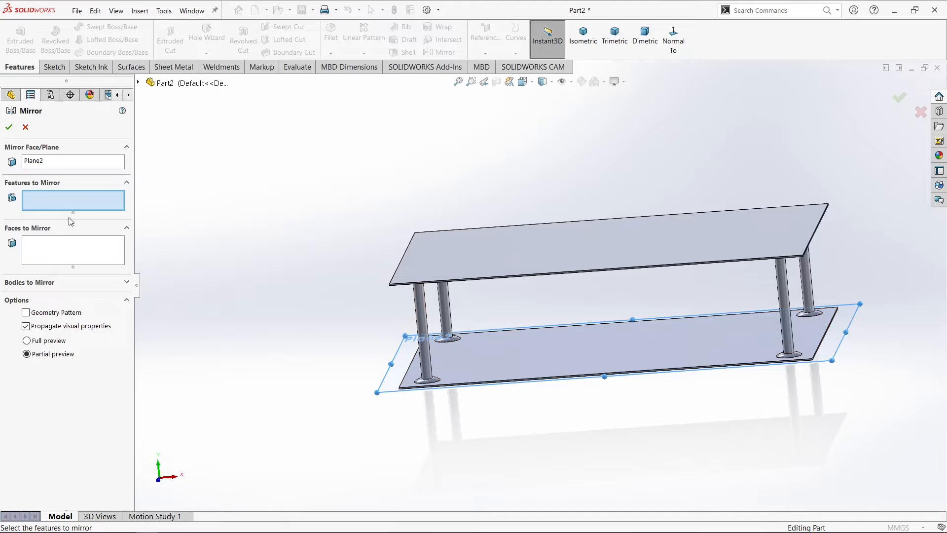
left_click(416, 303)
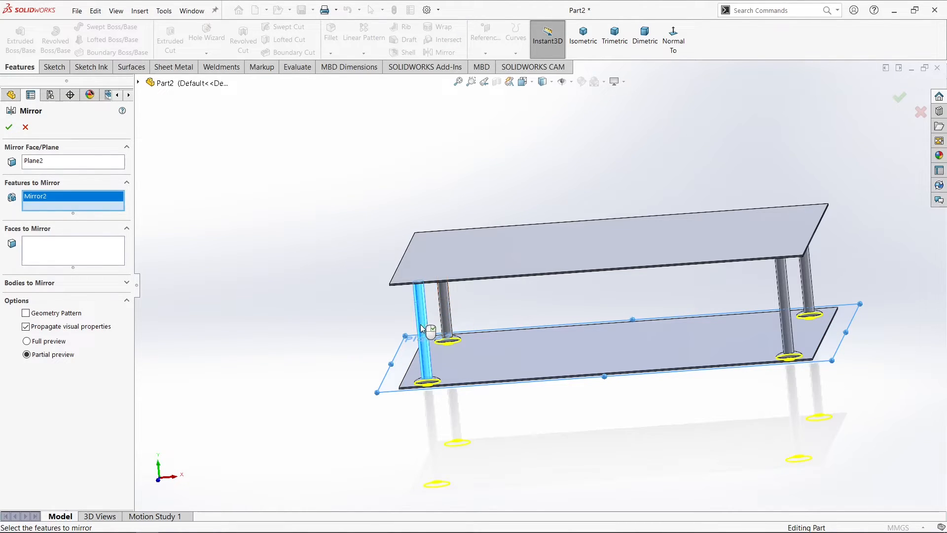
right_click(68, 199)
left_click(95, 218)
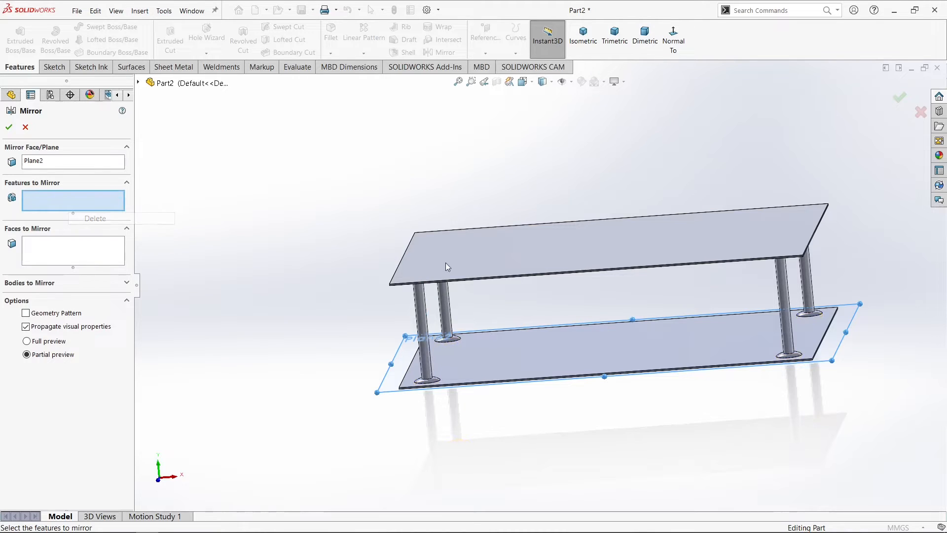
left_click(785, 310)
left_click(808, 291)
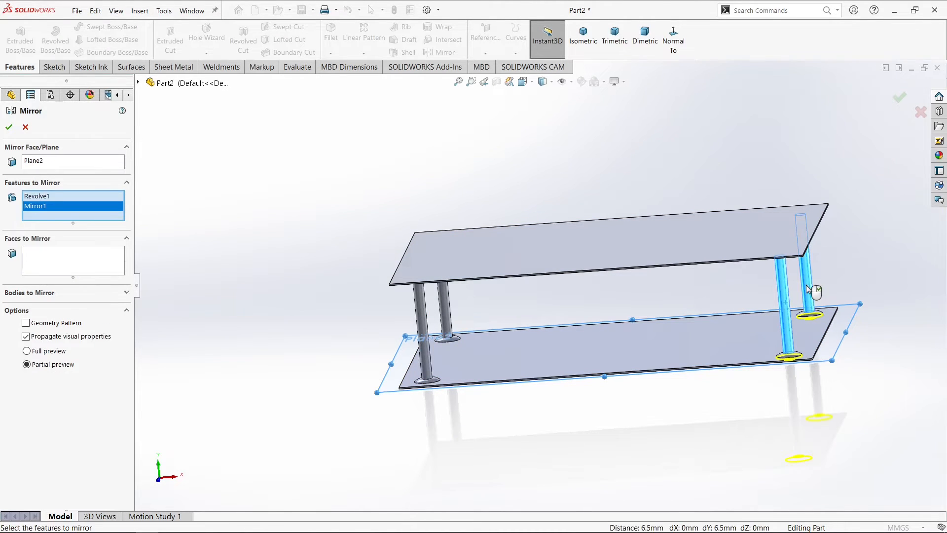
left_click(427, 316)
scroll(262, 265, "up", 3)
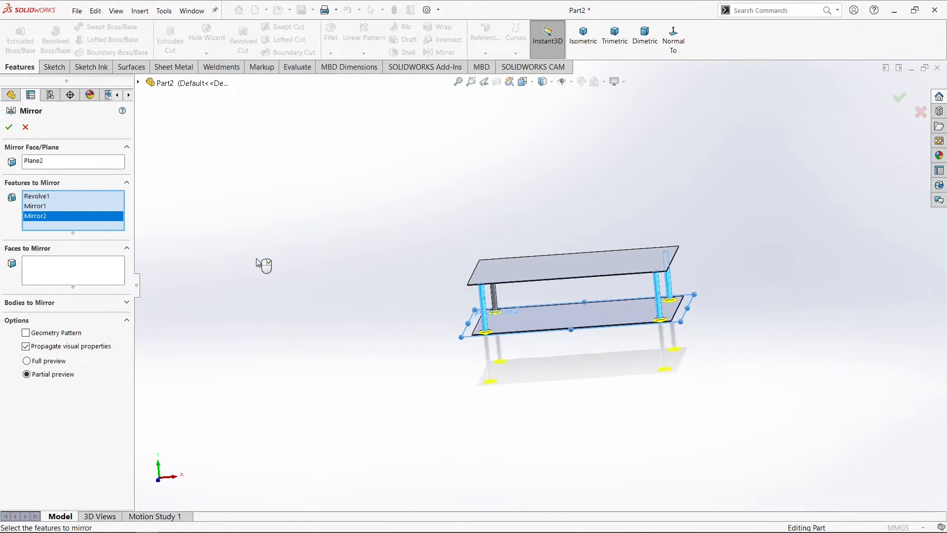
scroll(676, 375, "down", 3)
left_click(9, 127)
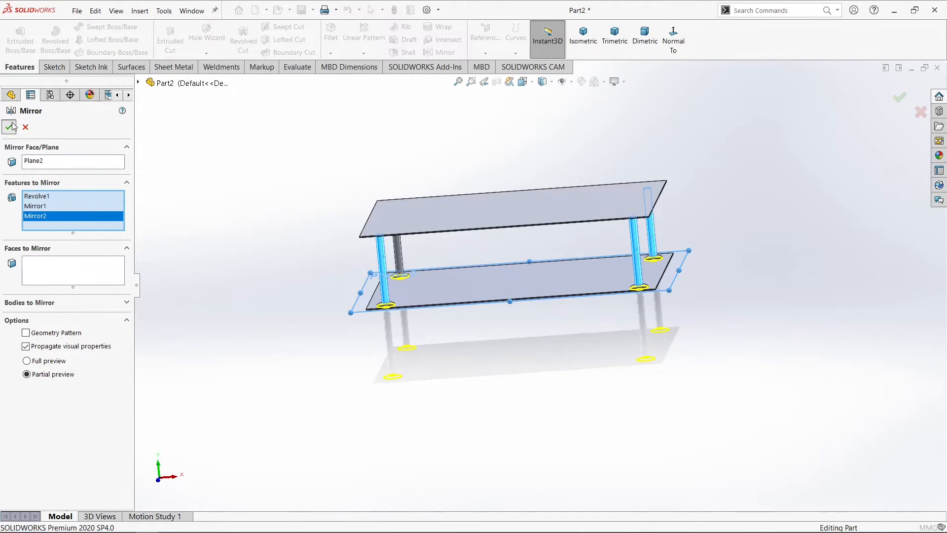
Hide the shelf's mid plane and set the model to the isometric view
key("f")
scroll(290, 277, "down", 2)
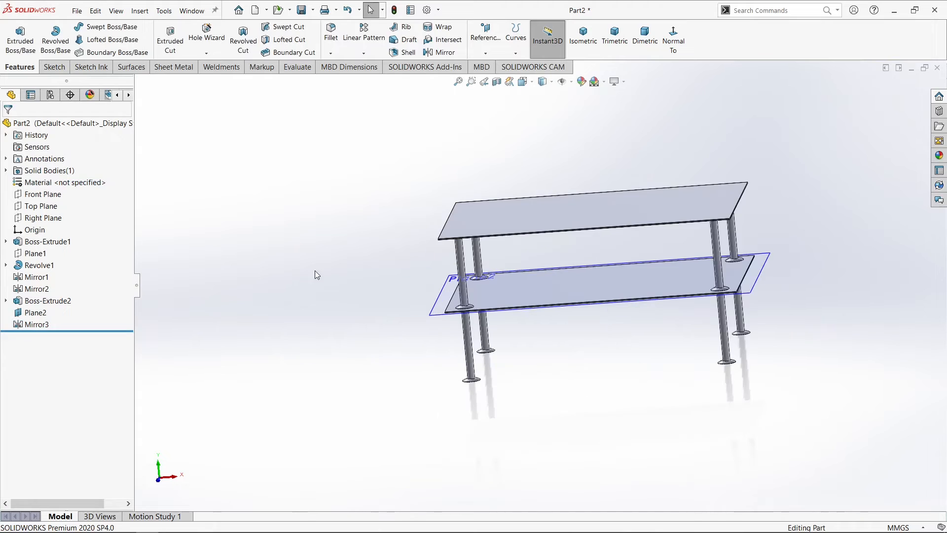
left_click(44, 312)
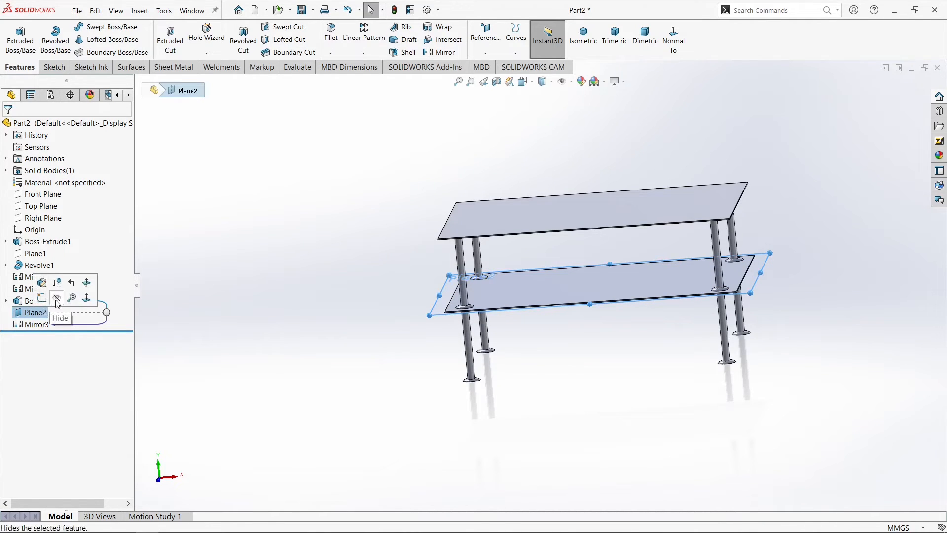
left_click(57, 297)
left_click(583, 40)
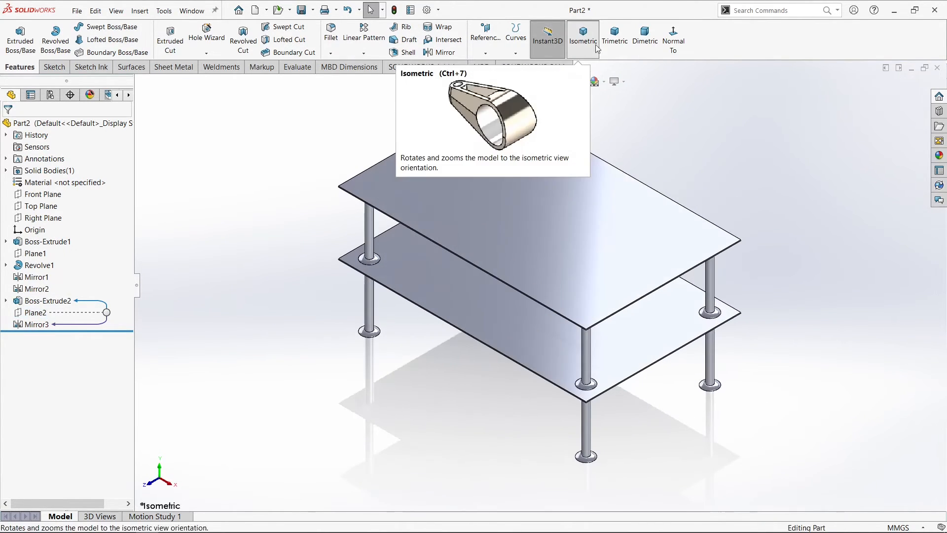
Apply the clear glass appearance from the glossy glass category to both extruded table plates
left_click(31, 242)
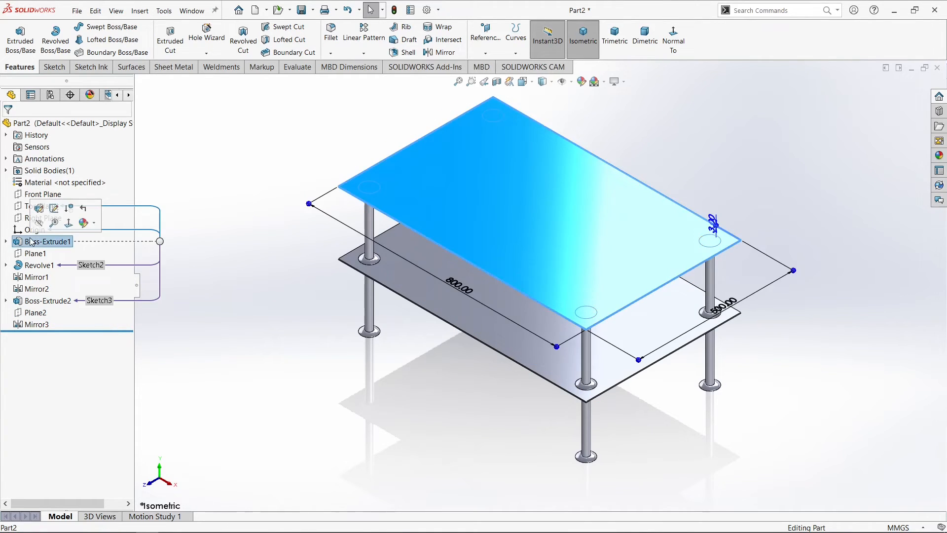
left_click(36, 302, "ctrl")
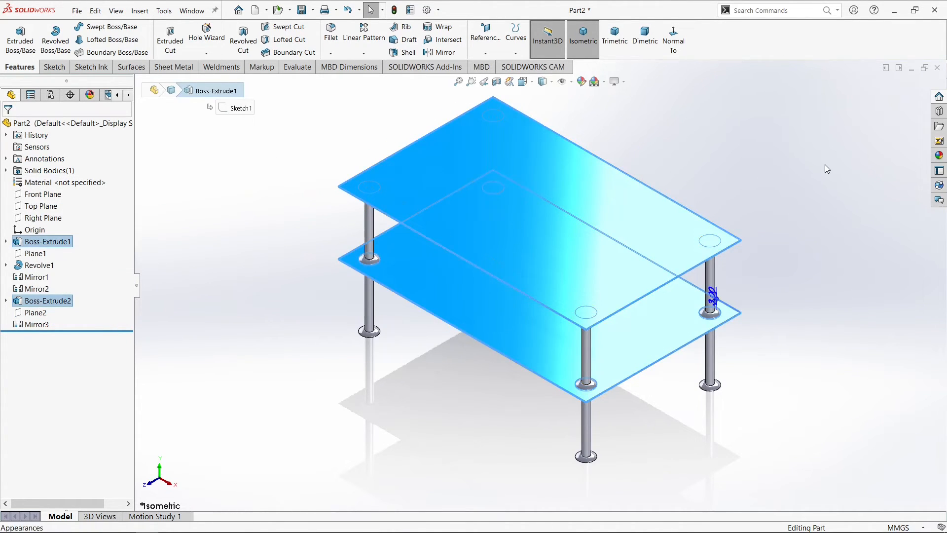
left_click(936, 158)
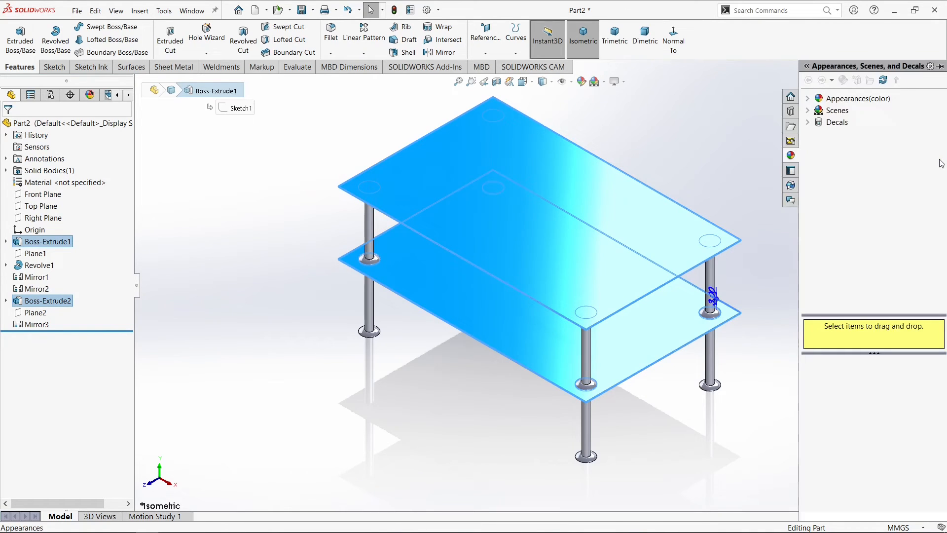
left_click(828, 101)
left_click(808, 99)
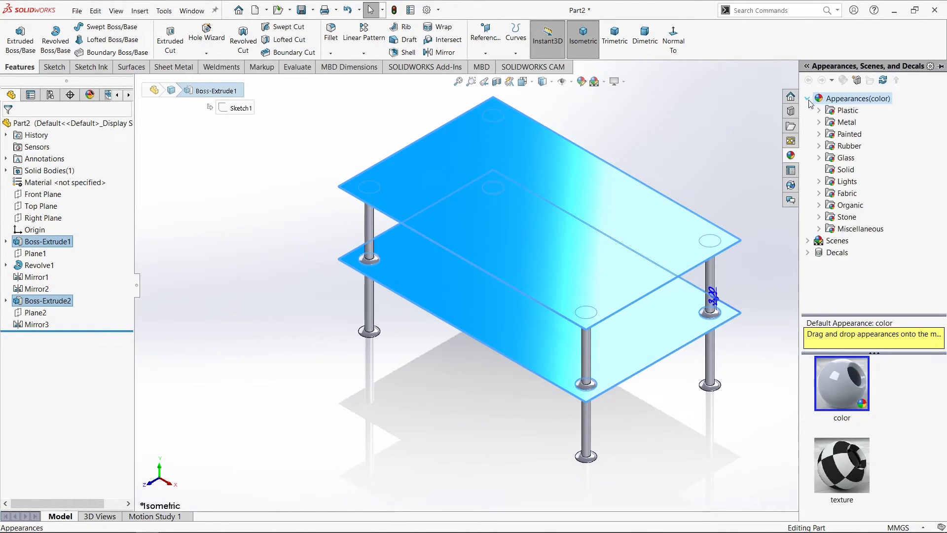
left_click(845, 159)
left_click(819, 158)
left_click(849, 170)
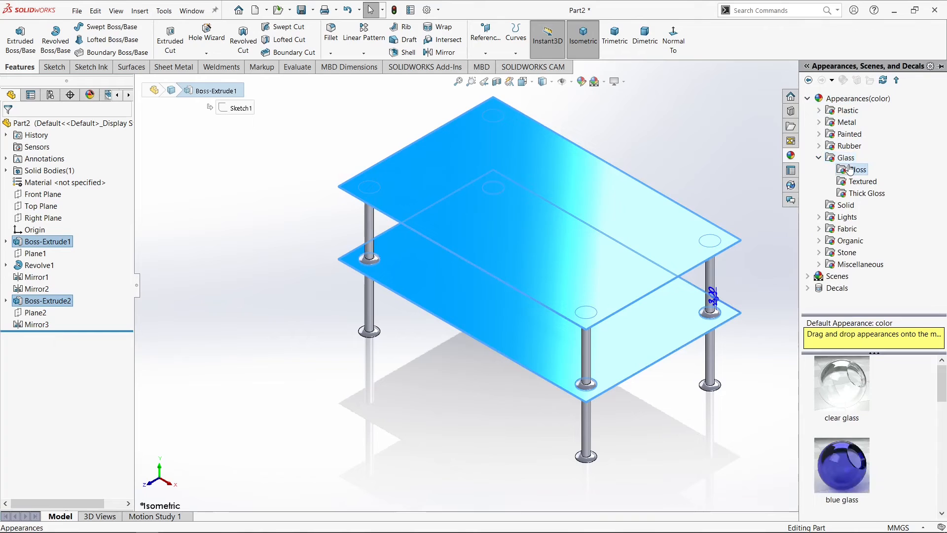
left_click(851, 376)
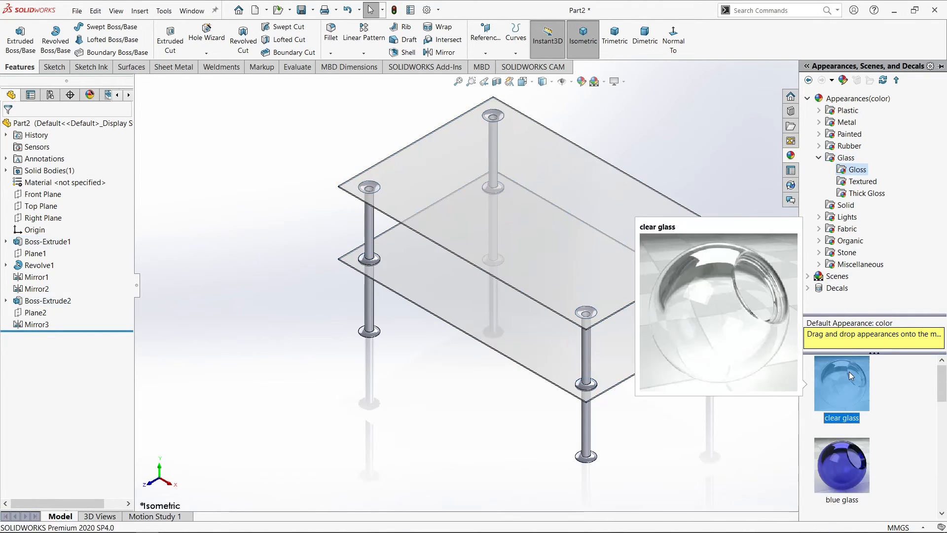
Color the revolved leg and all three leg mirror features black
left_click(33, 265)
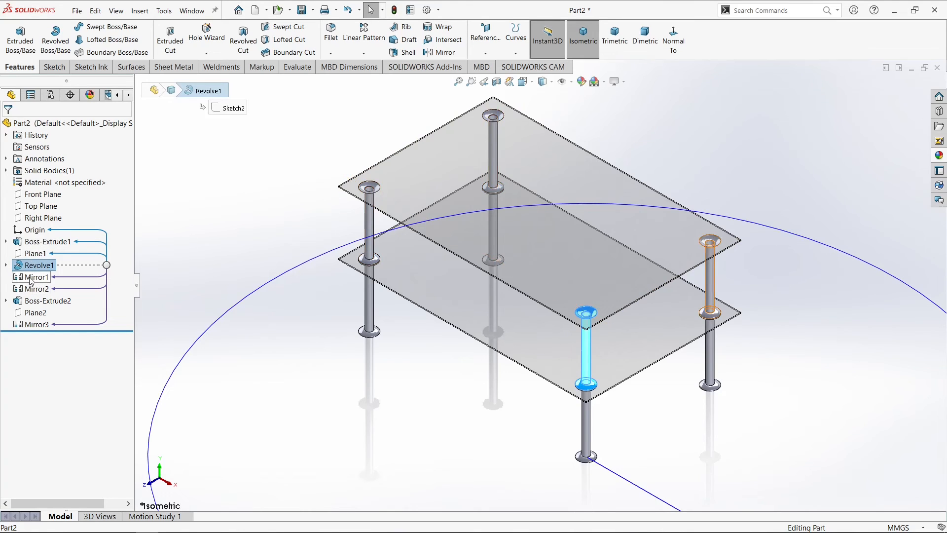
left_click(32, 277, "ctrl")
left_click(35, 290, "ctrl")
left_click(40, 325, "ctrl")
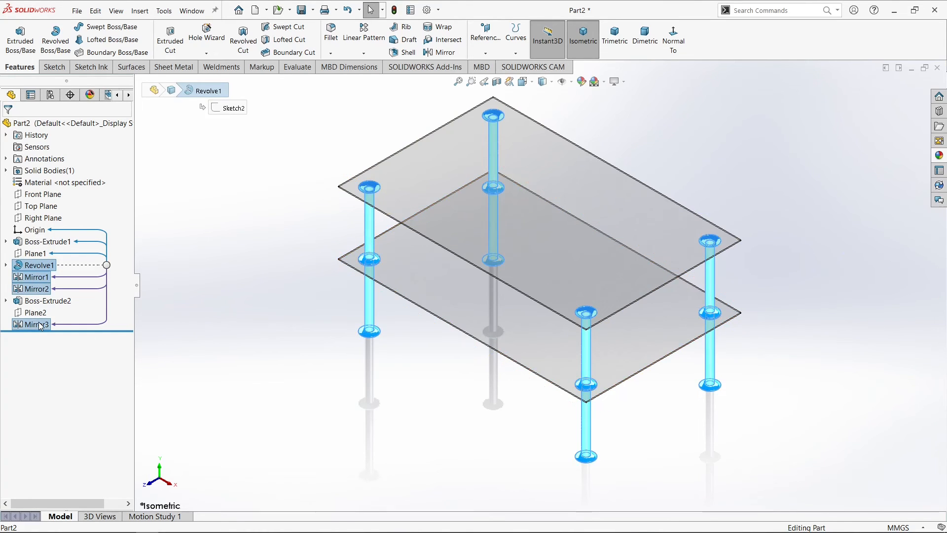
left_click(582, 82)
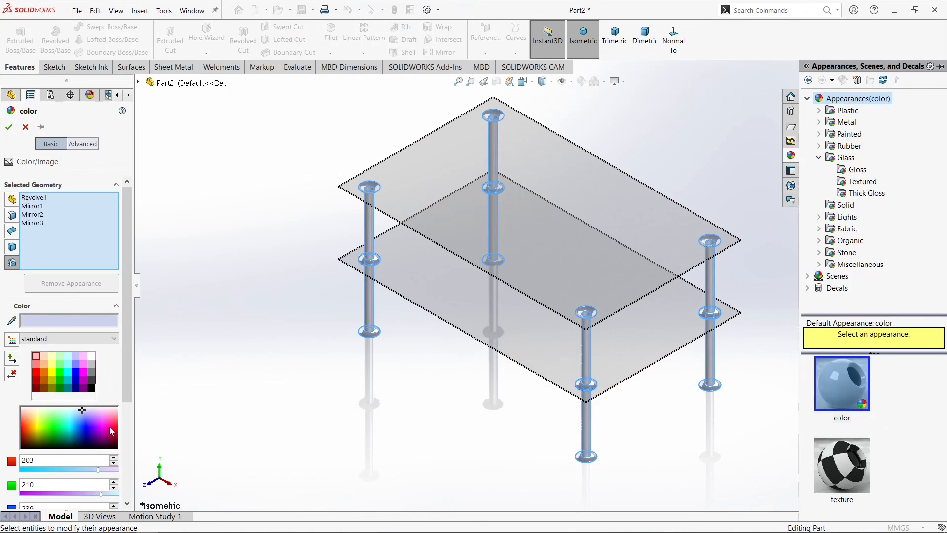
left_click(92, 391)
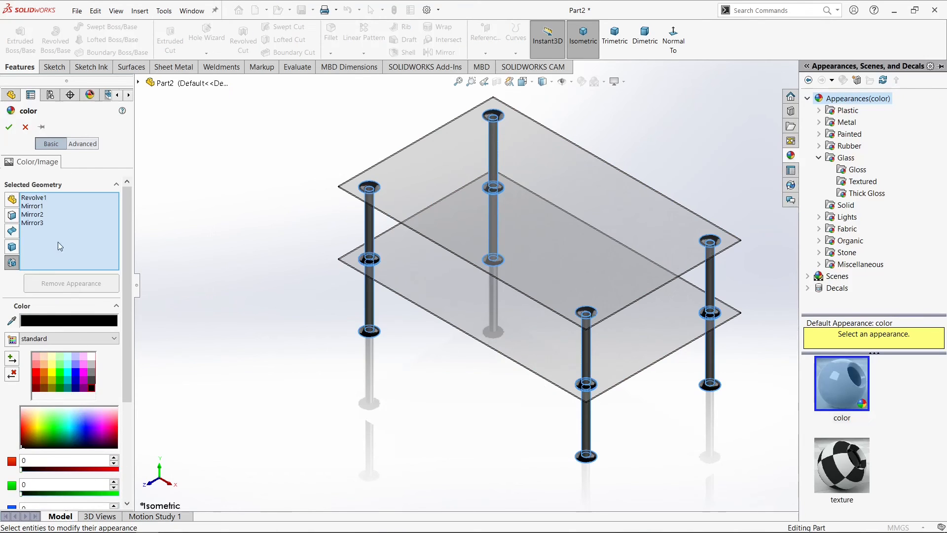
left_click(9, 127)
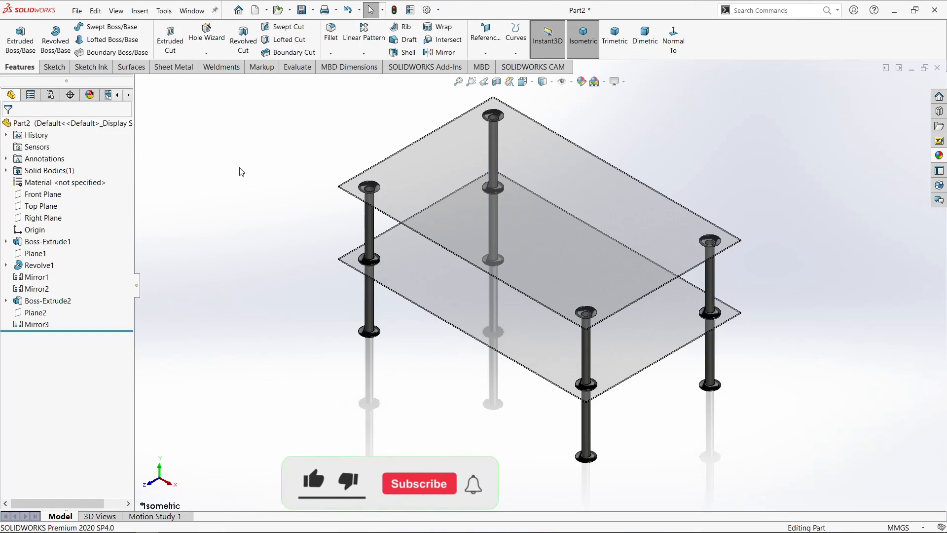
View the finished table in the trimetric orientation
scroll(627, 227, "up", 1)
scroll(627, 225, "down", 2)
scroll(630, 140, "up", 1)
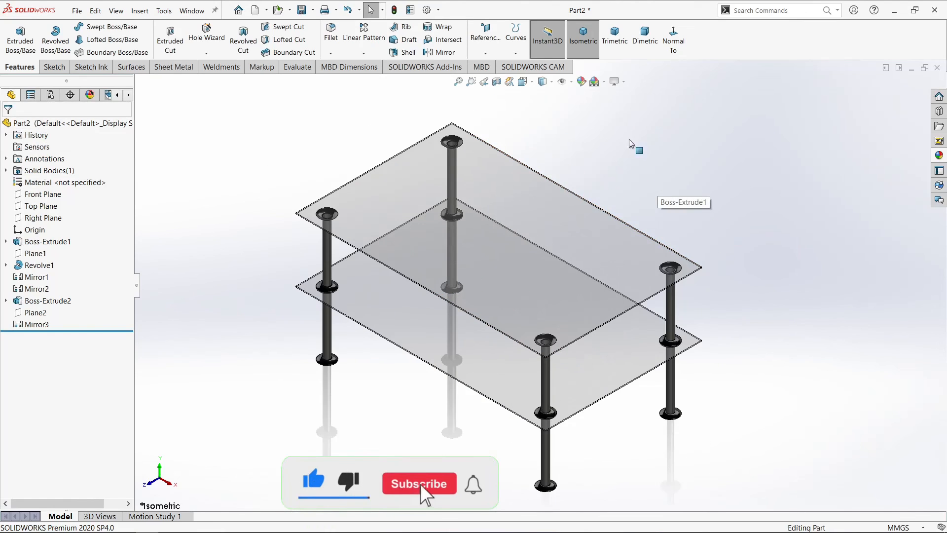
left_click(614, 37)
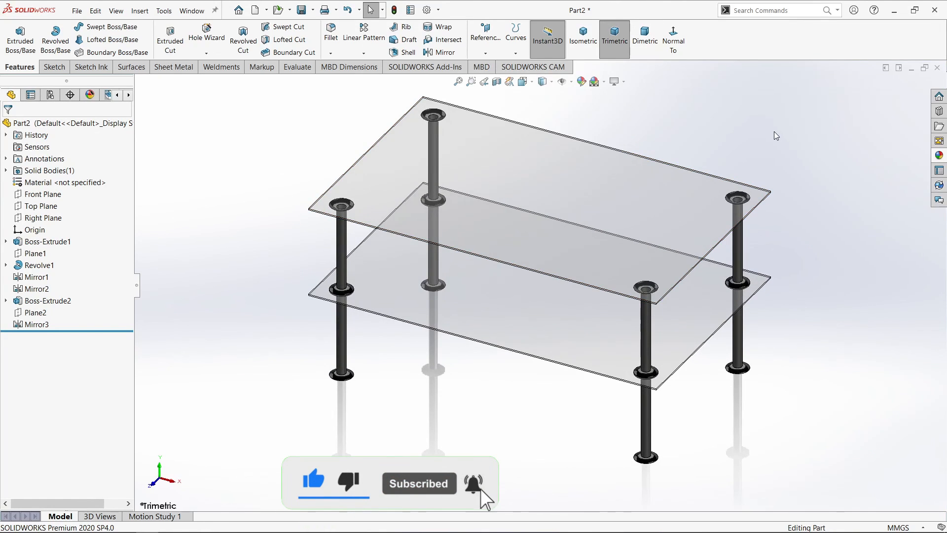